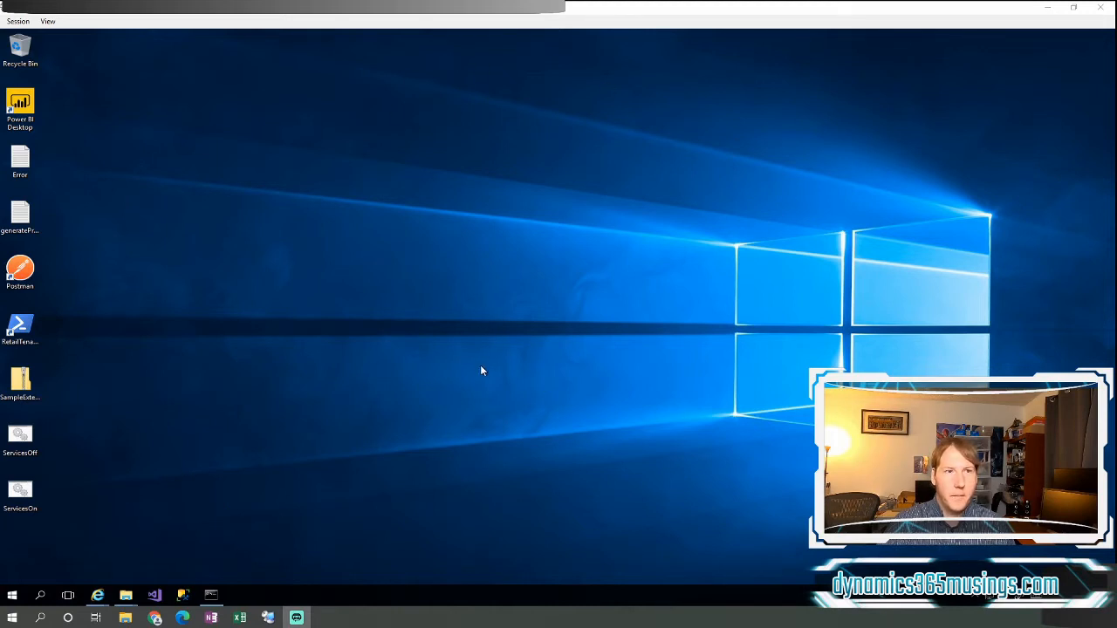
# Browse a new Explorer window to K:\RetailSDK\Update\b
pyautogui.rightClick(127, 601)
pyautogui.click(131, 536)
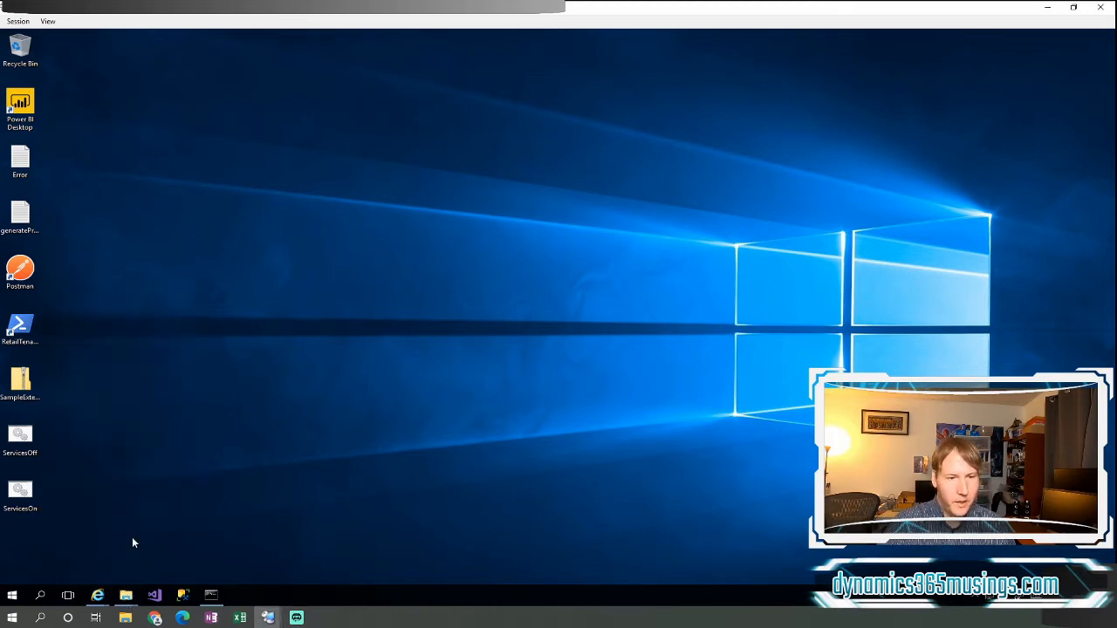
pyautogui.click(405, 465)
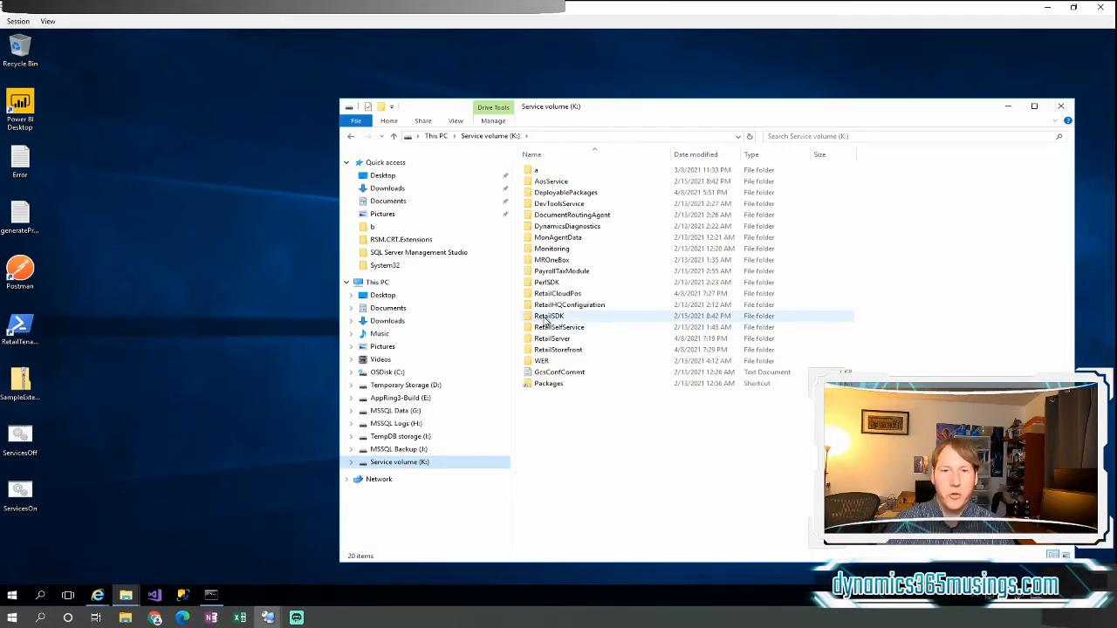
pyautogui.doubleClick(545, 316)
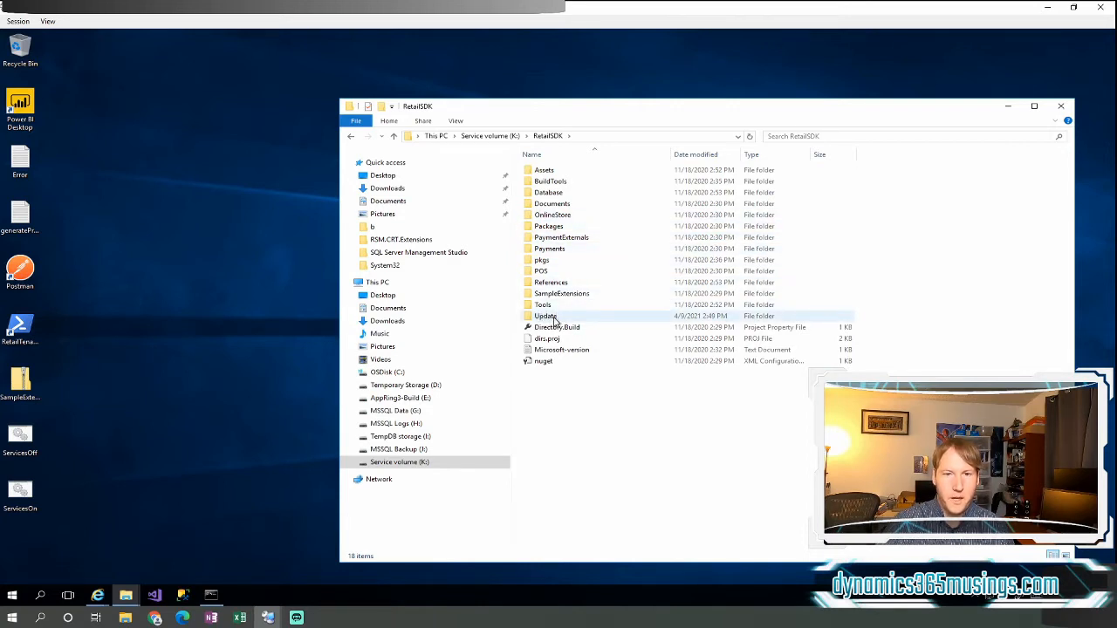
pyautogui.moveTo(546, 316)
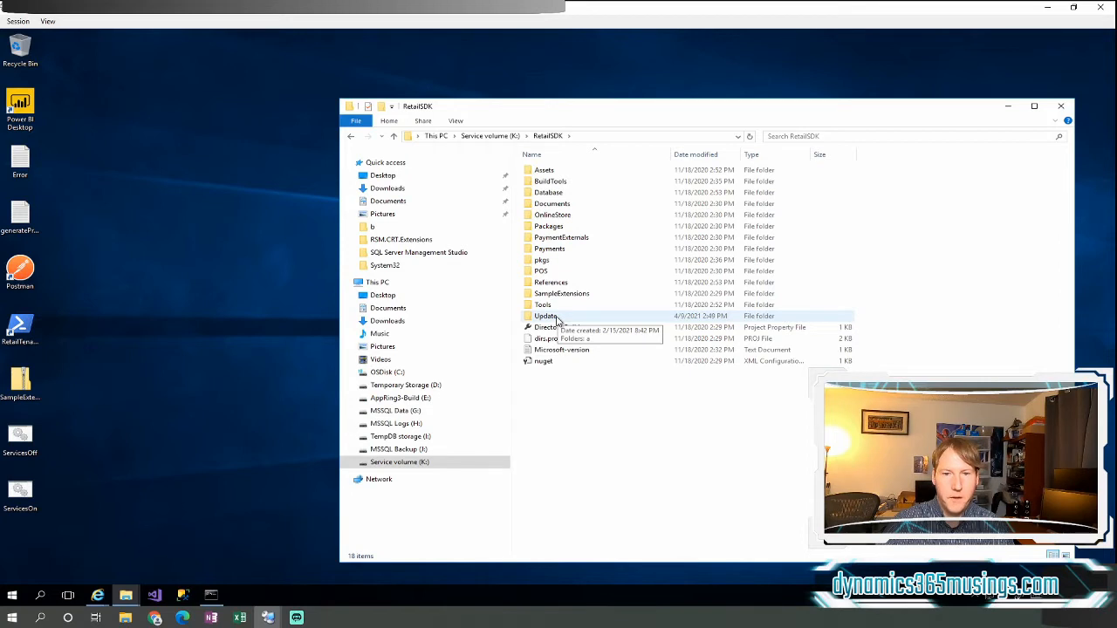
pyautogui.doubleClick(556, 319)
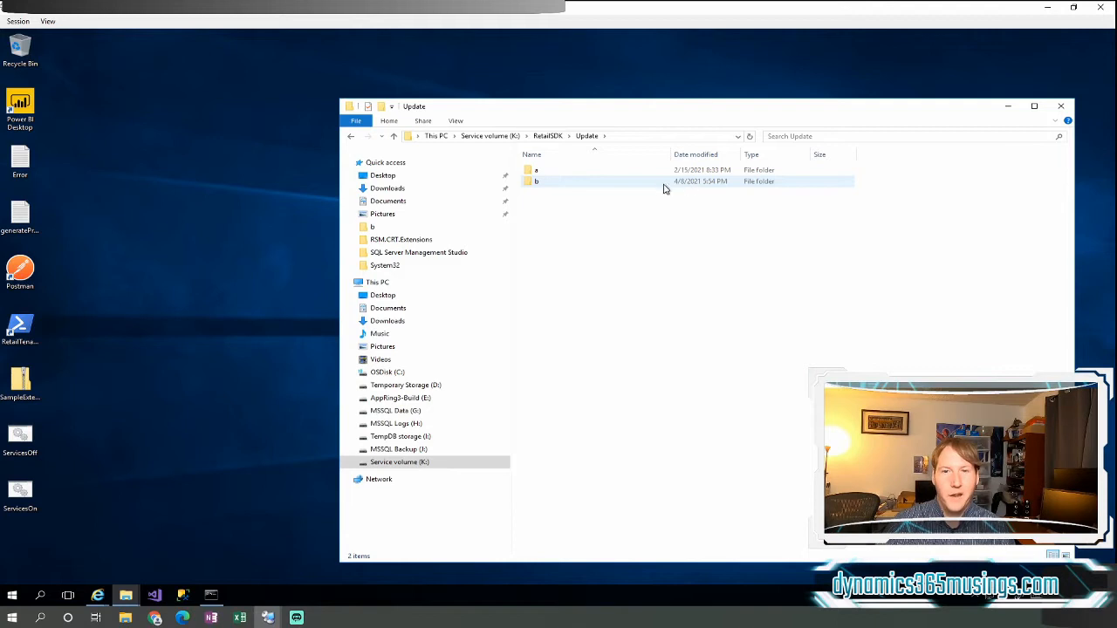
pyautogui.doubleClick(670, 181)
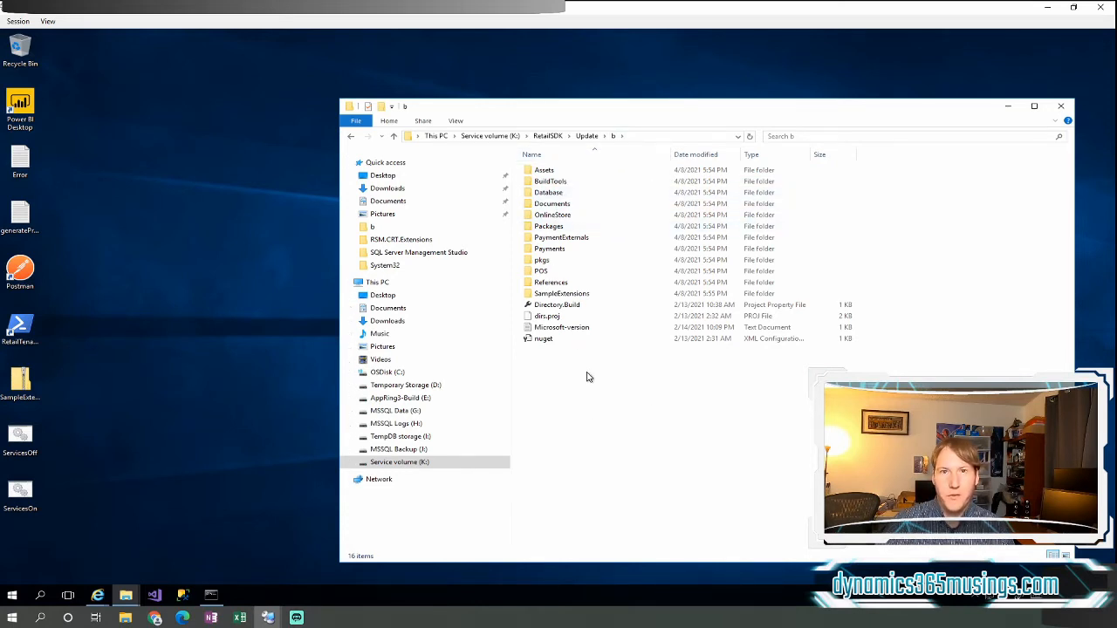
pyautogui.moveTo(561, 328)
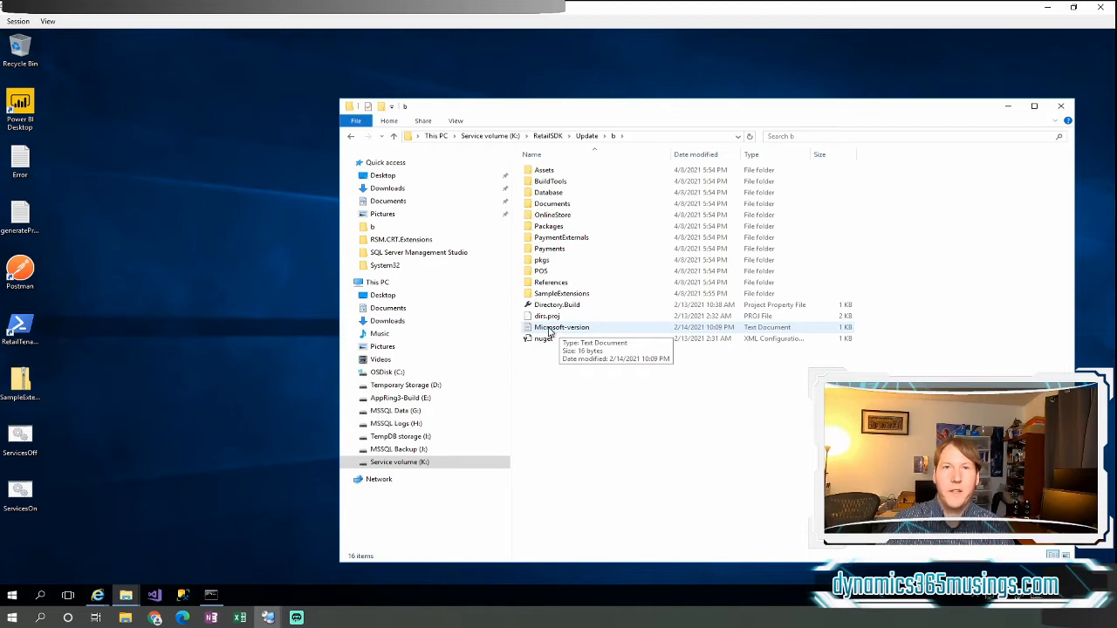
# Read the Microsoft-version file showing SDK version 10.0.689.20017
pyautogui.doubleClick(558, 327)
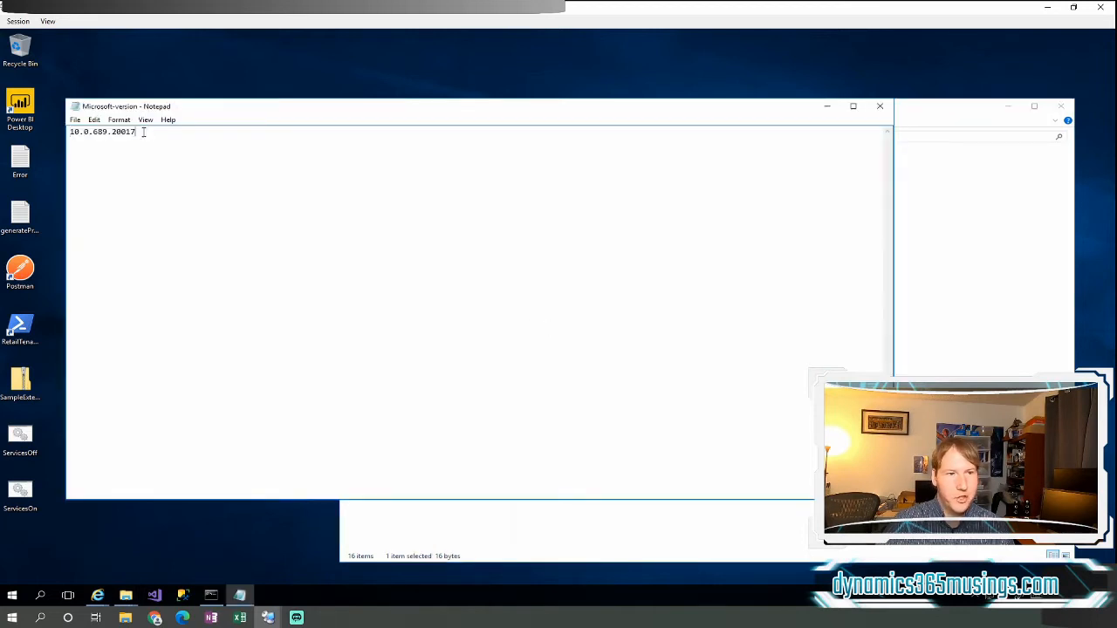
pyautogui.moveTo(135, 131); pyautogui.dragTo(59, 130)
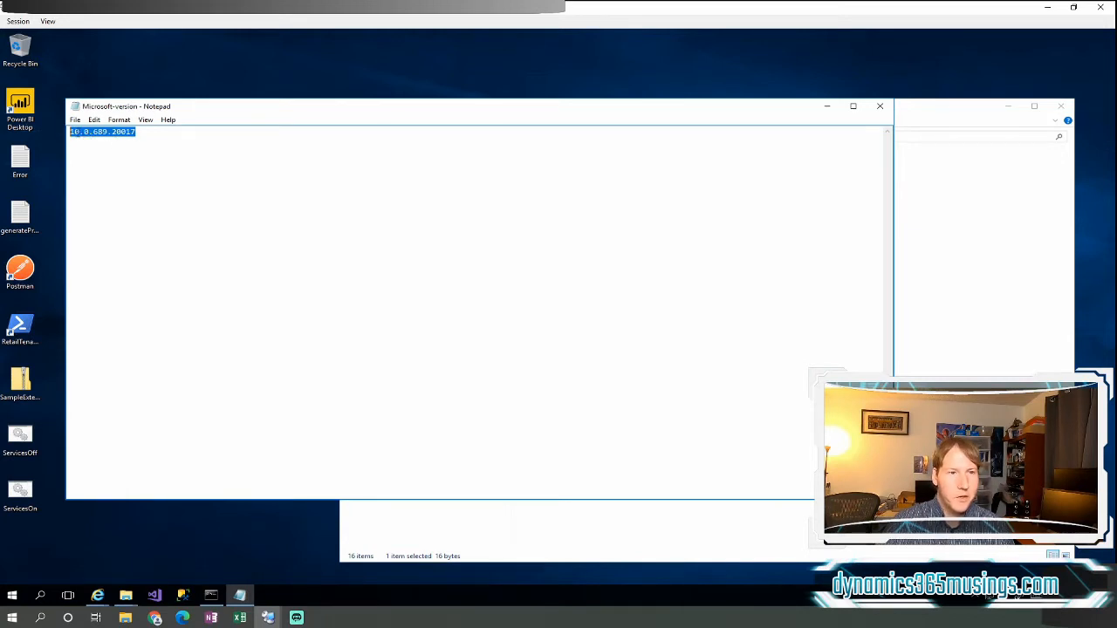
pyautogui.click(77, 132)
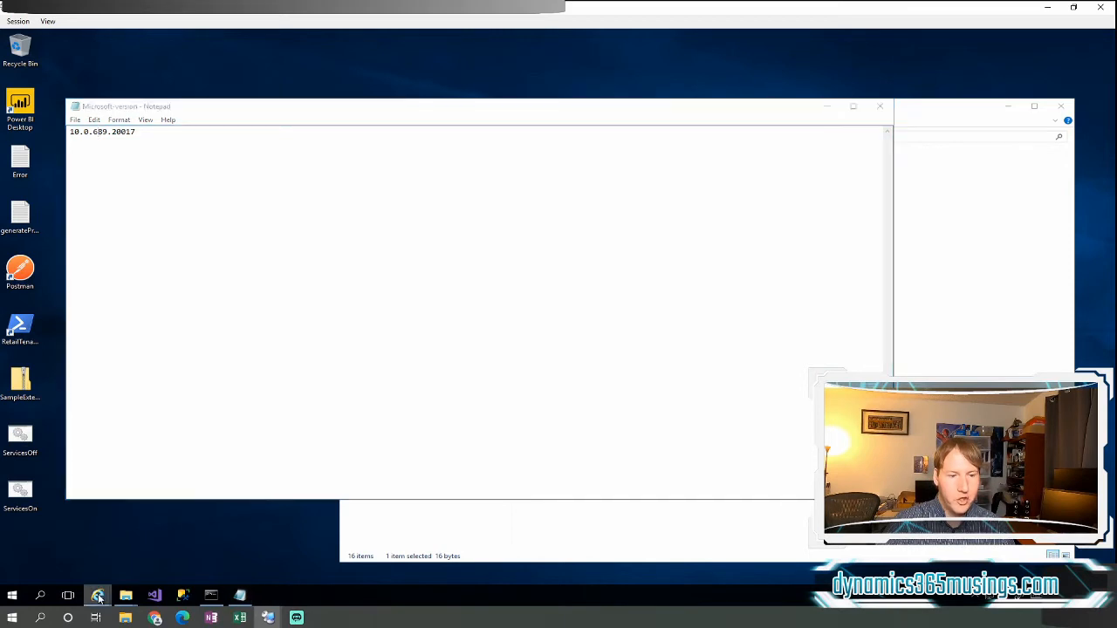
# Search Google for 'microsoft d365 versions' and load the Dynamics 365 Finance what's-new article
pyautogui.rightClick(98, 596)
pyautogui.click(110, 540)
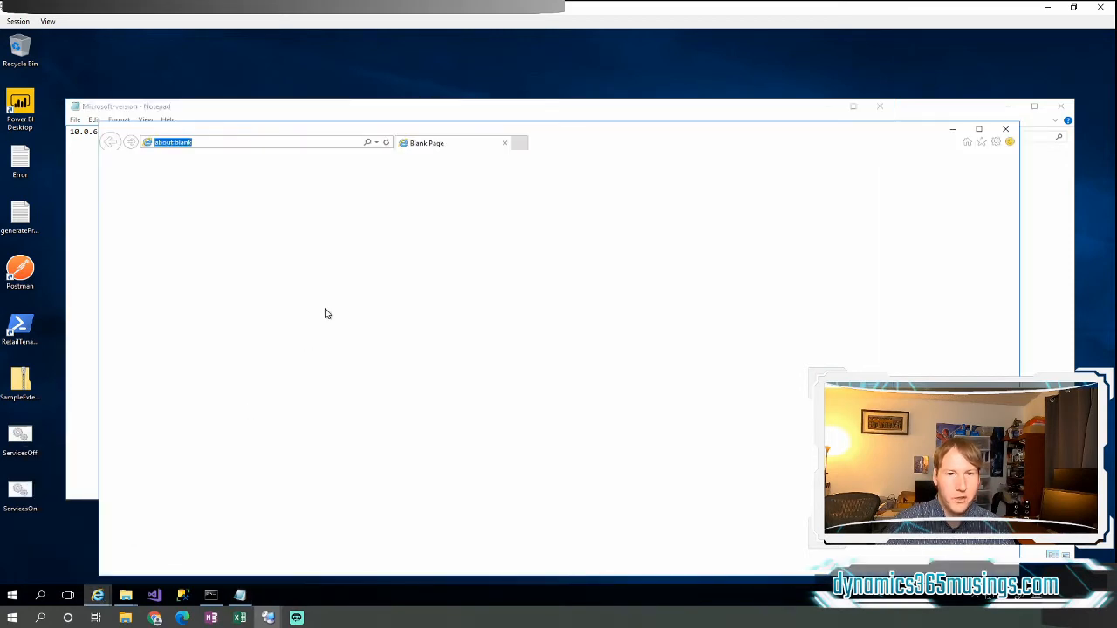
pyautogui.write('google.com/')
pyautogui.press('Return')
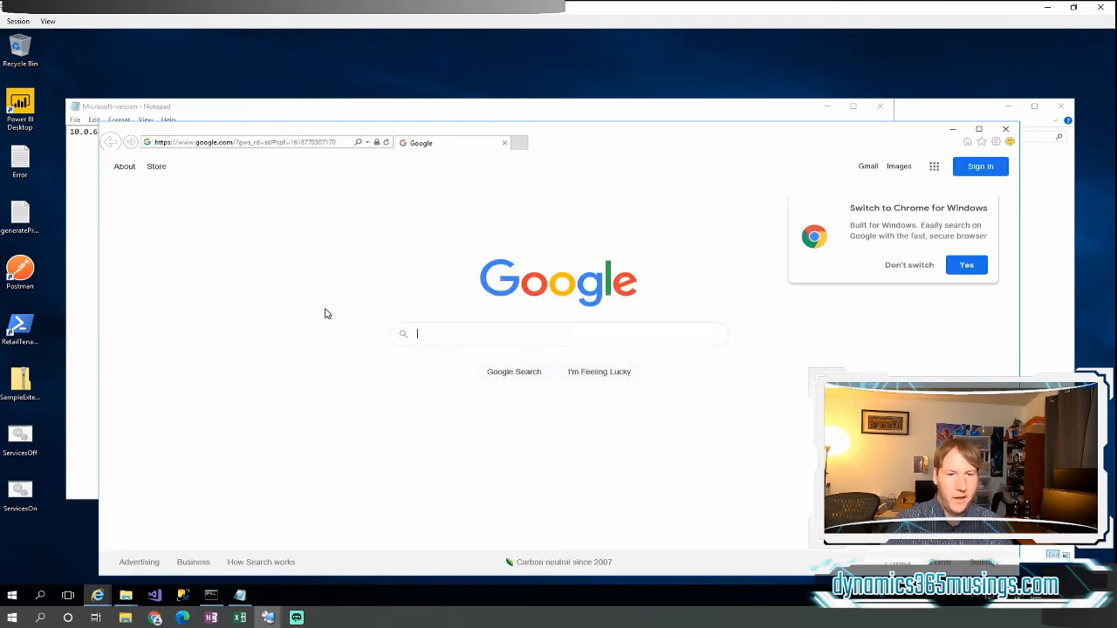
pyautogui.write('microsoft d365 versions')
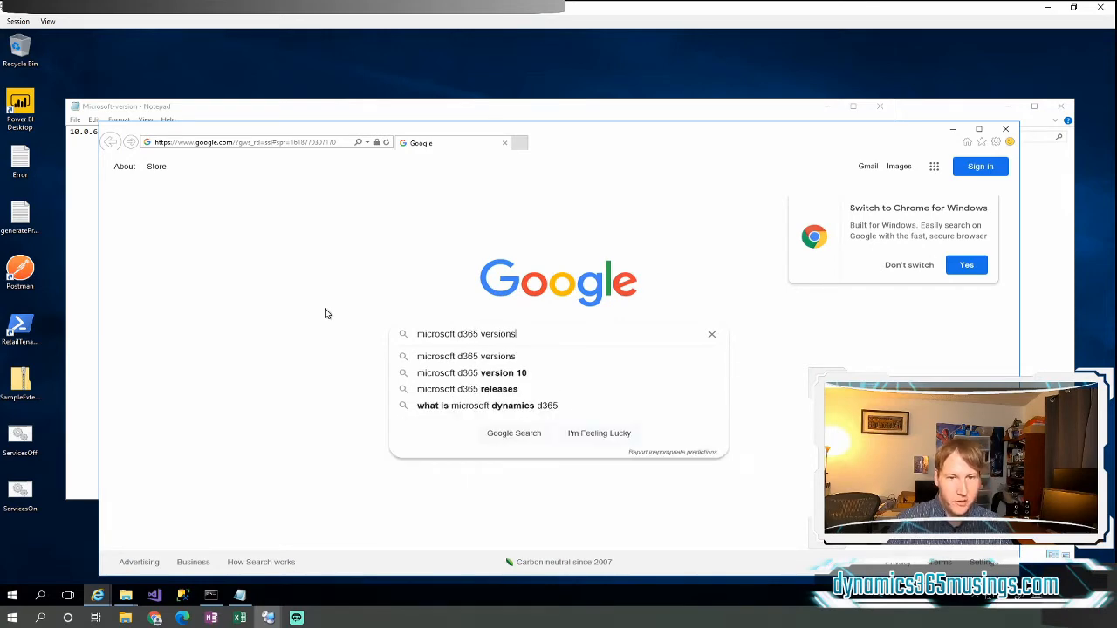
pyautogui.press('Return')
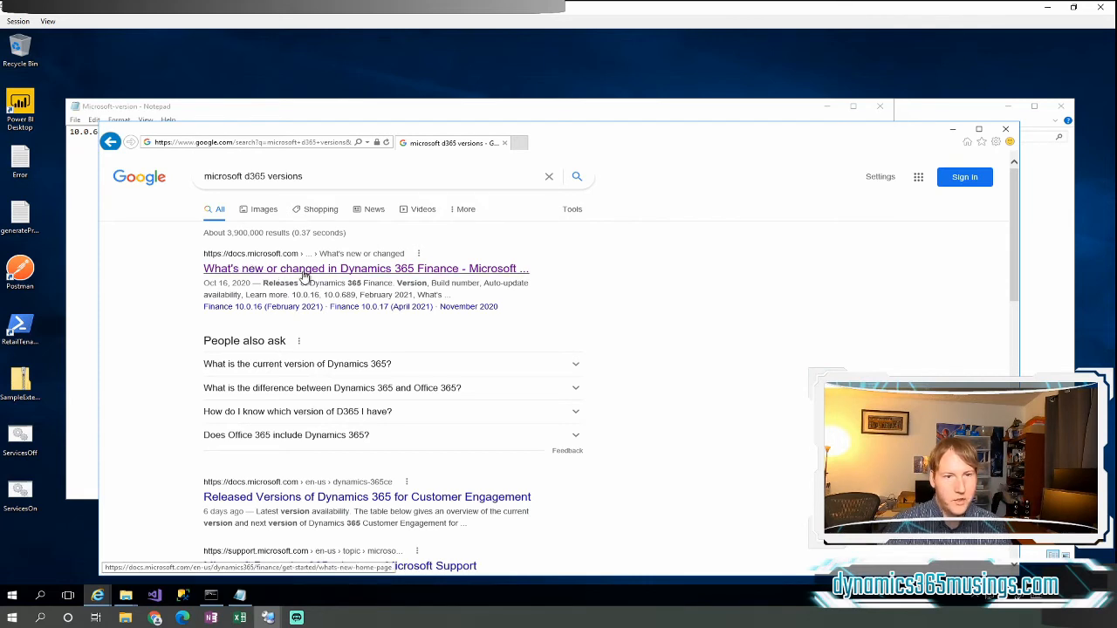
pyautogui.click(361, 275)
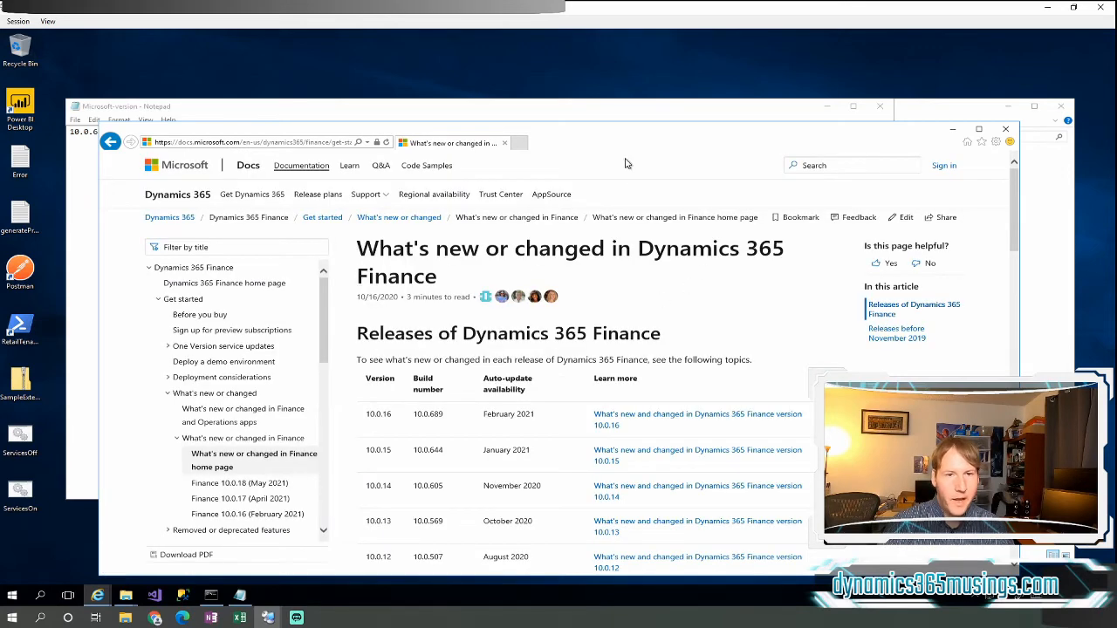
pyautogui.click(978, 130)
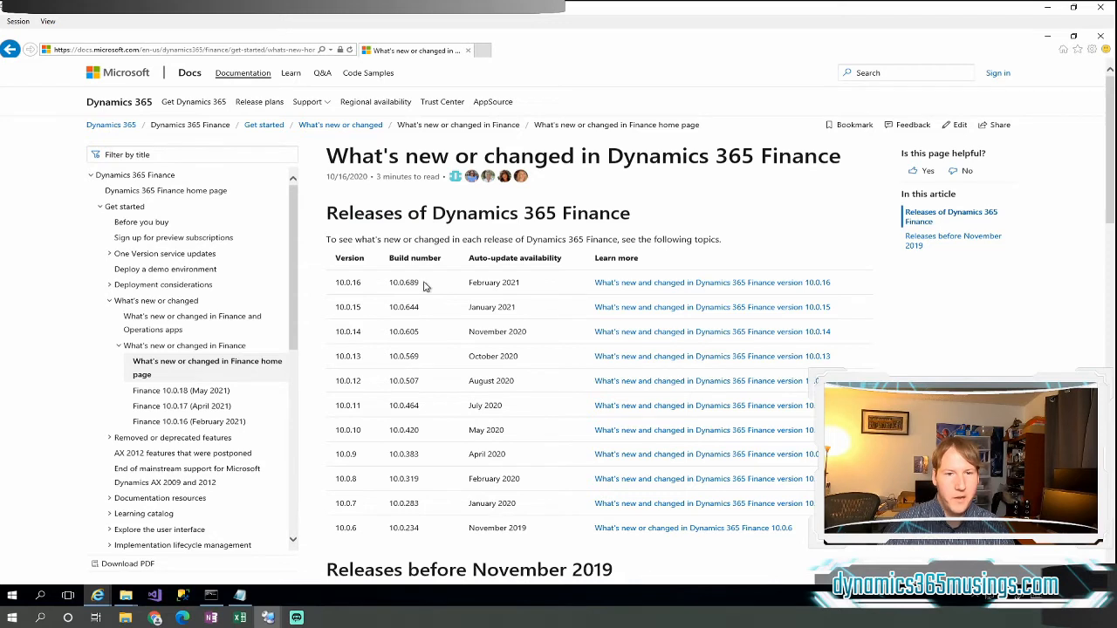
# Match build 10.0.689 in the release table against the Notepad version, then close Notepad
pyautogui.moveTo(426, 285); pyautogui.dragTo(389, 282)
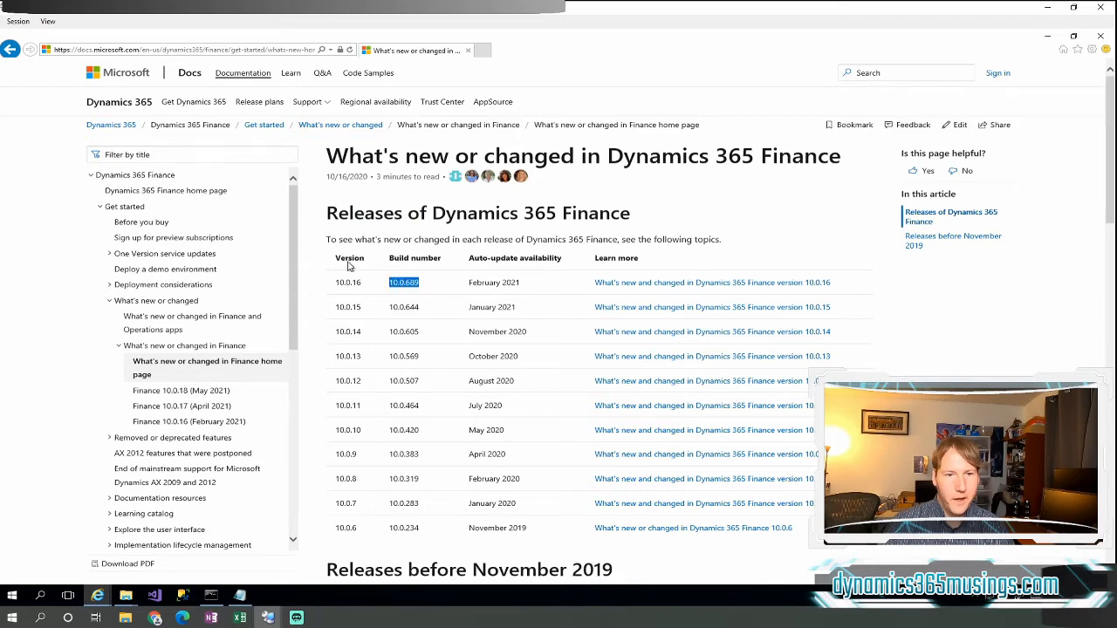
pyautogui.click(248, 596)
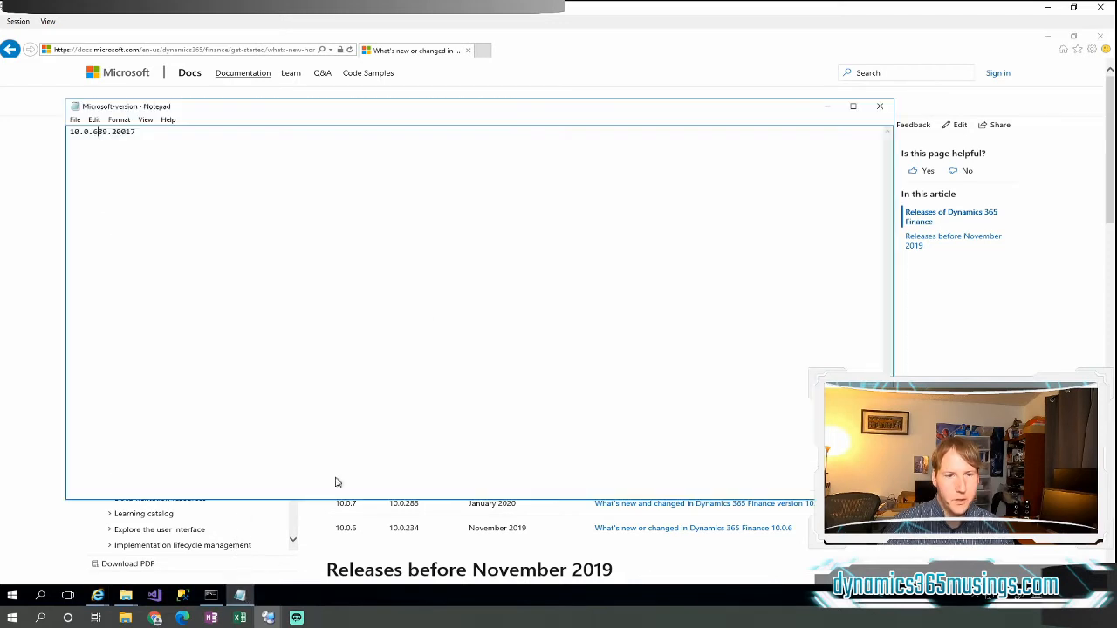
pyautogui.moveTo(409, 99); pyautogui.dragTo(425, 110)
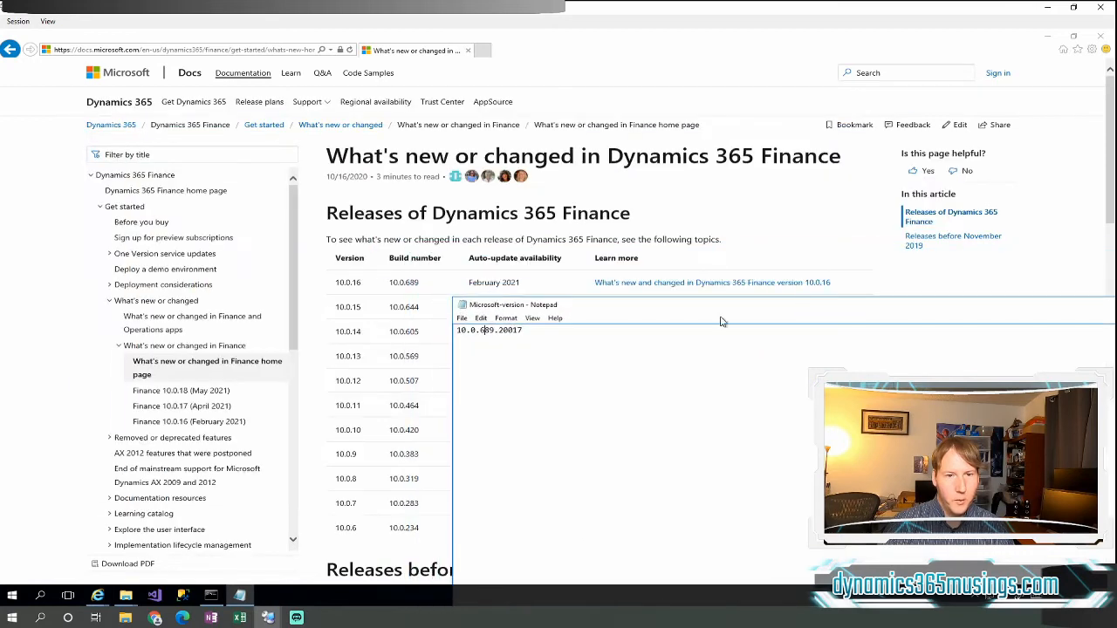
pyautogui.moveTo(496, 331); pyautogui.dragTo(457, 331)
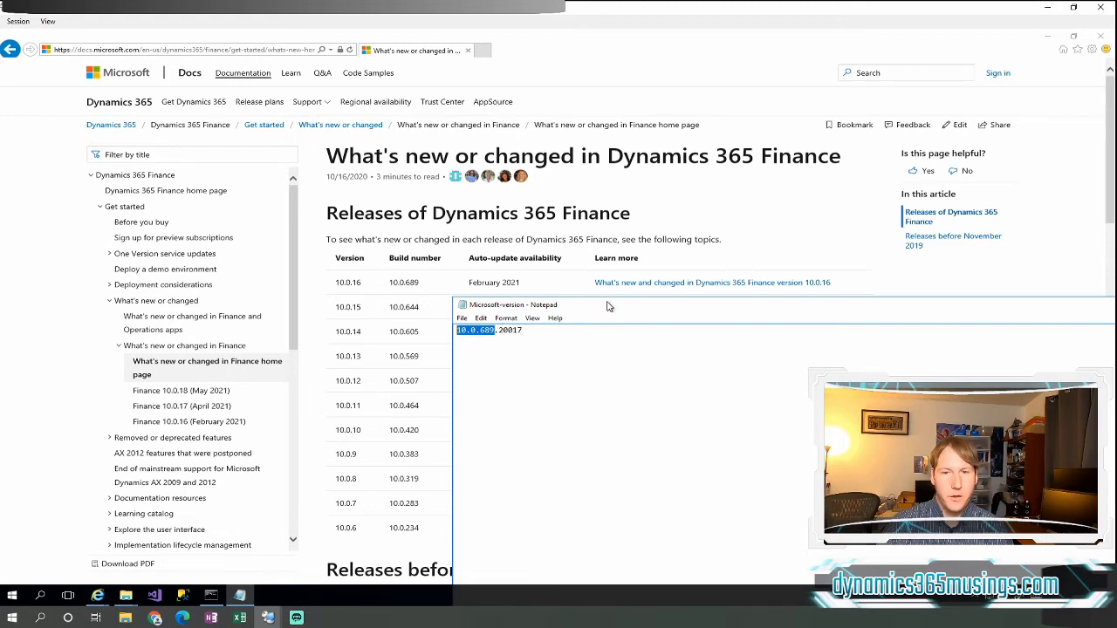
pyautogui.moveTo(583, 304); pyautogui.dragTo(356, 216)
pyautogui.click(1040, 218)
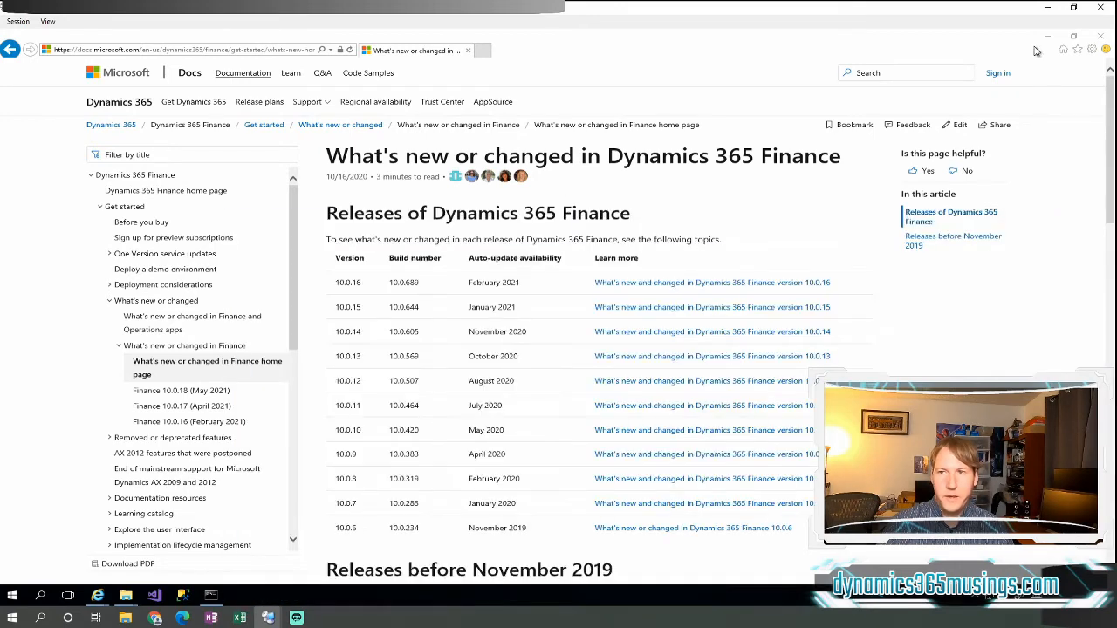
# Return to Explorer and browse to C:\Retail\10-Dev
pyautogui.click(1047, 38)
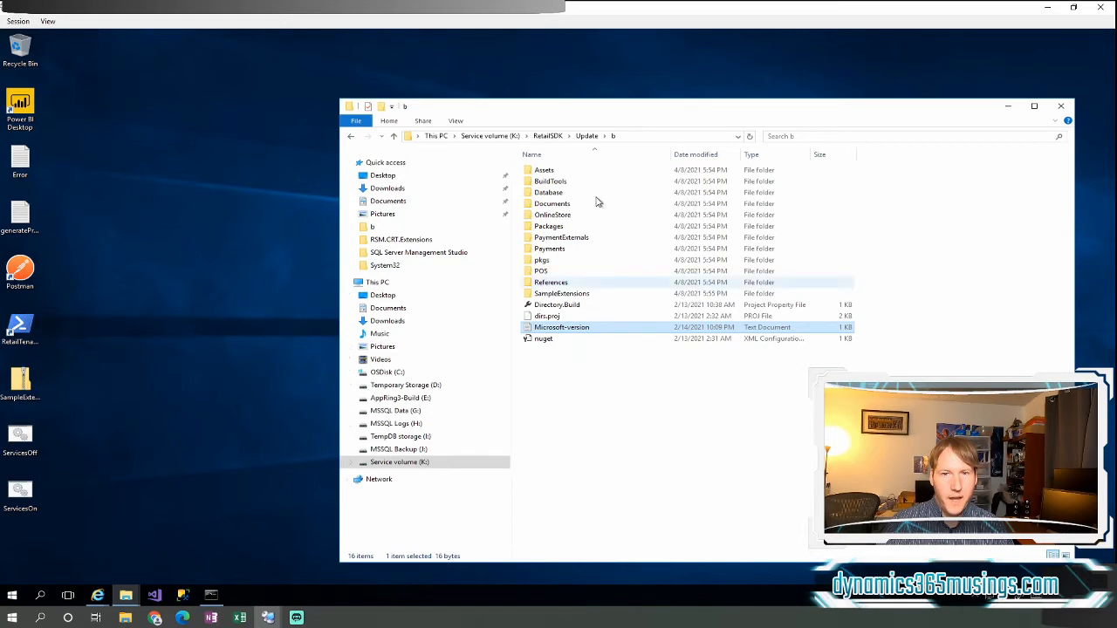
pyautogui.click(586, 136)
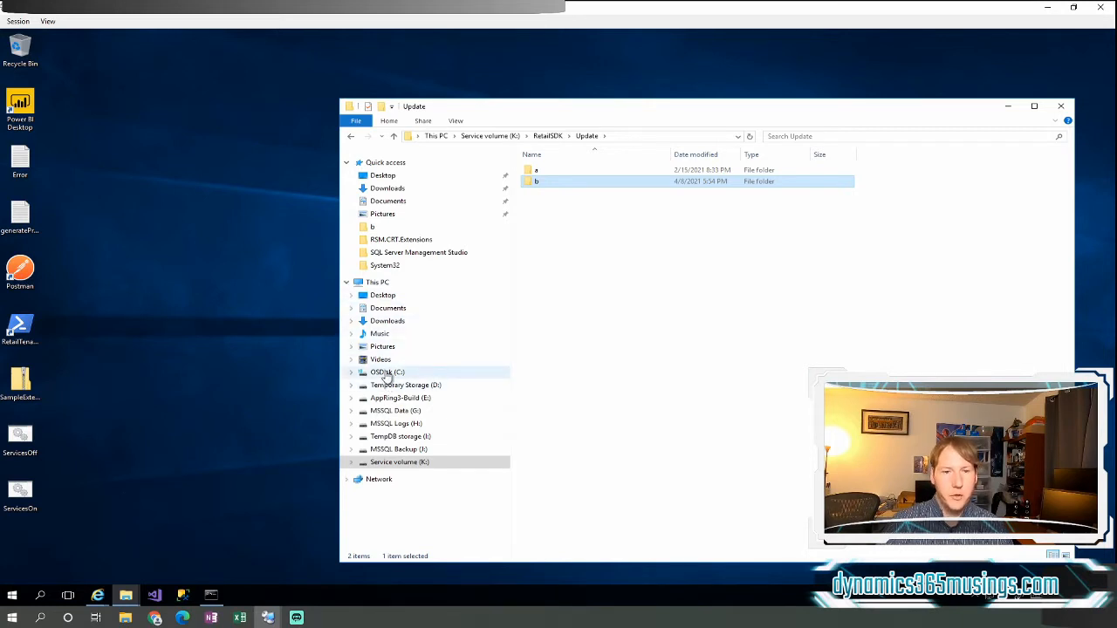
pyautogui.click(386, 372)
pyautogui.doubleClick(549, 306)
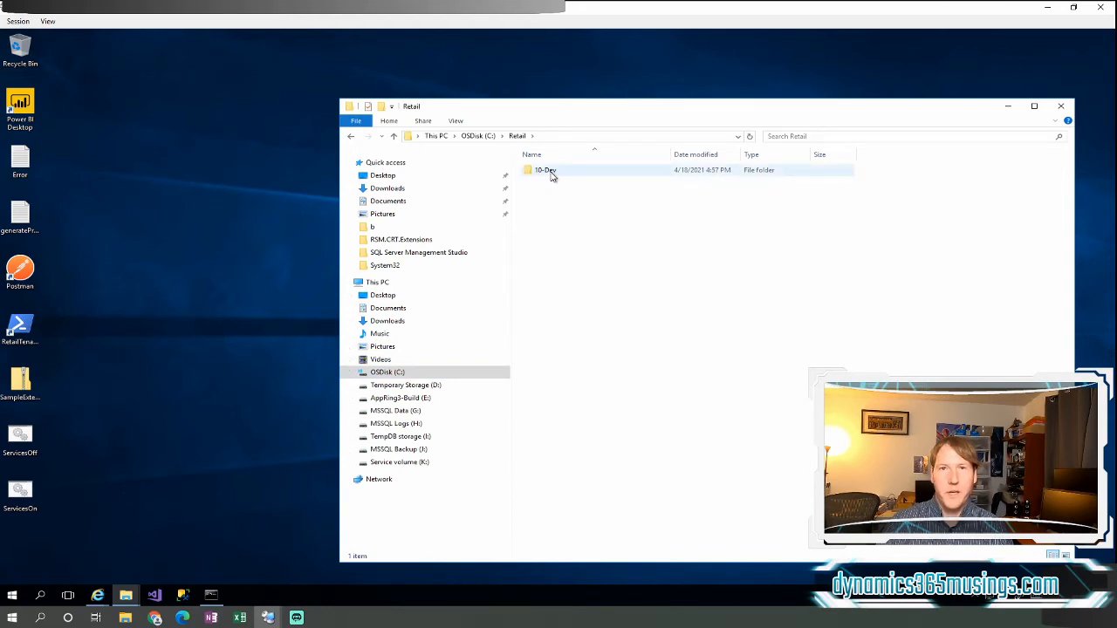
pyautogui.doubleClick(549, 174)
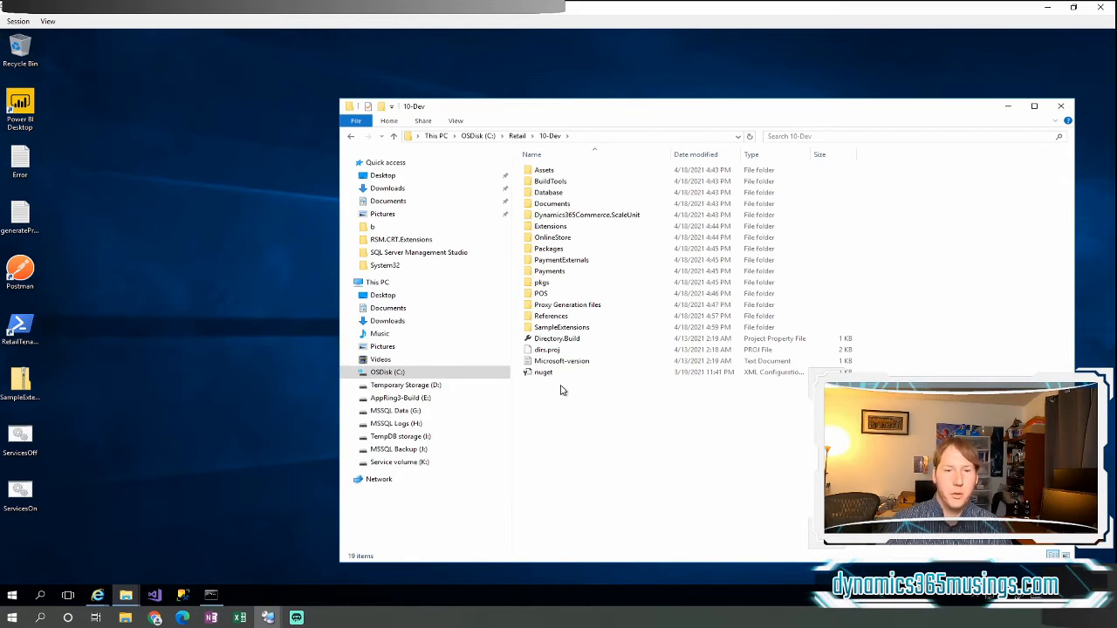
# Run the Developer Command Prompt for VS 2017 as administrator from Start search
pyautogui.click(12, 596)
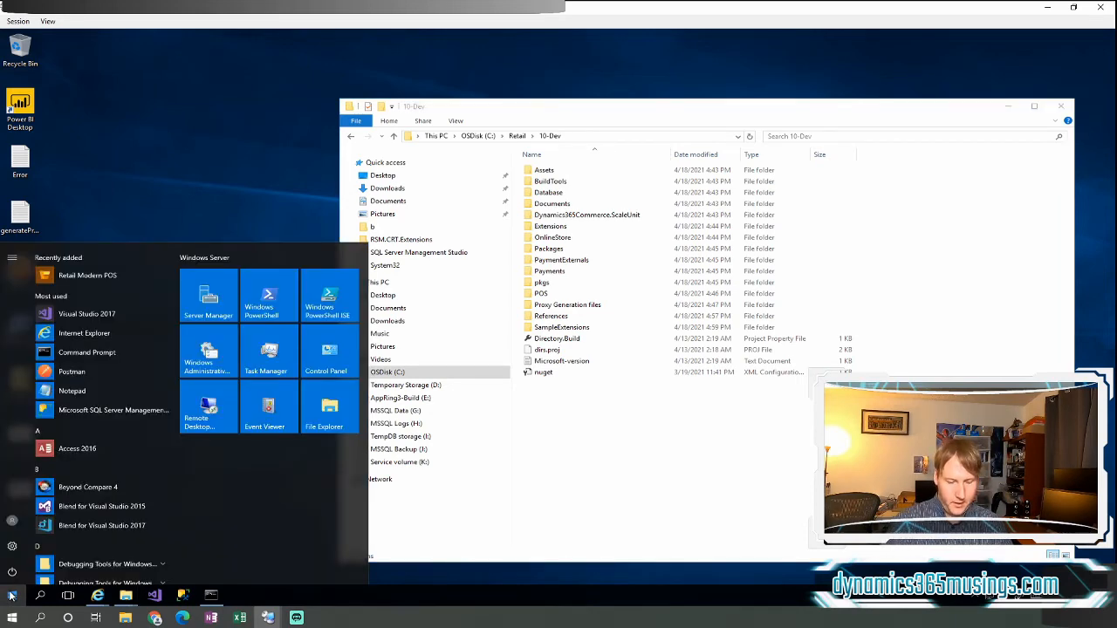
pyautogui.write('develo')
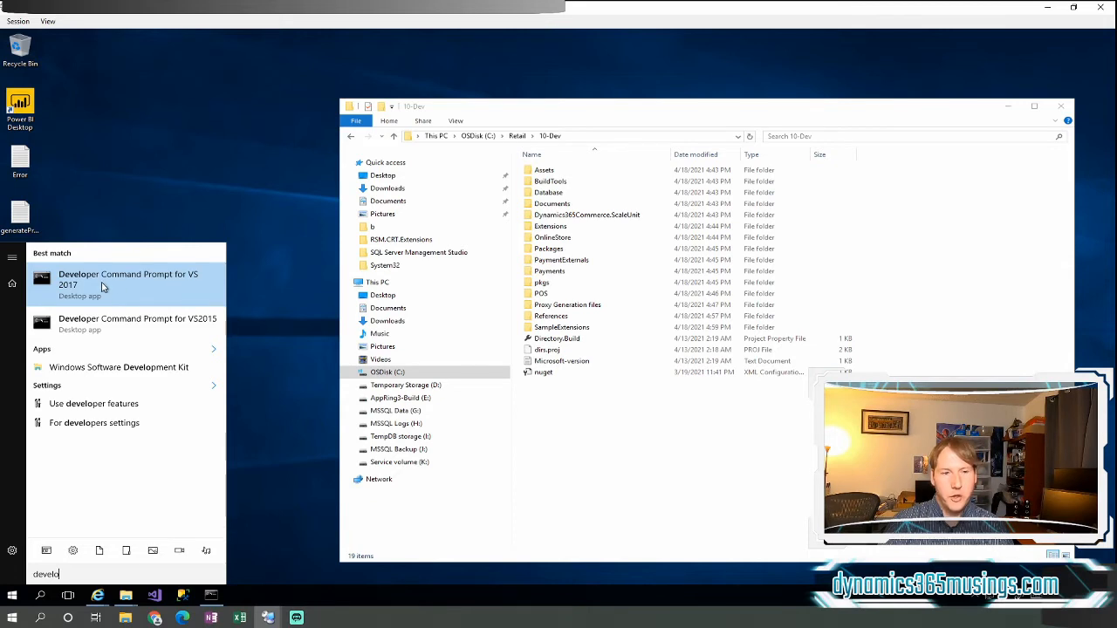
pyautogui.rightClick(155, 286)
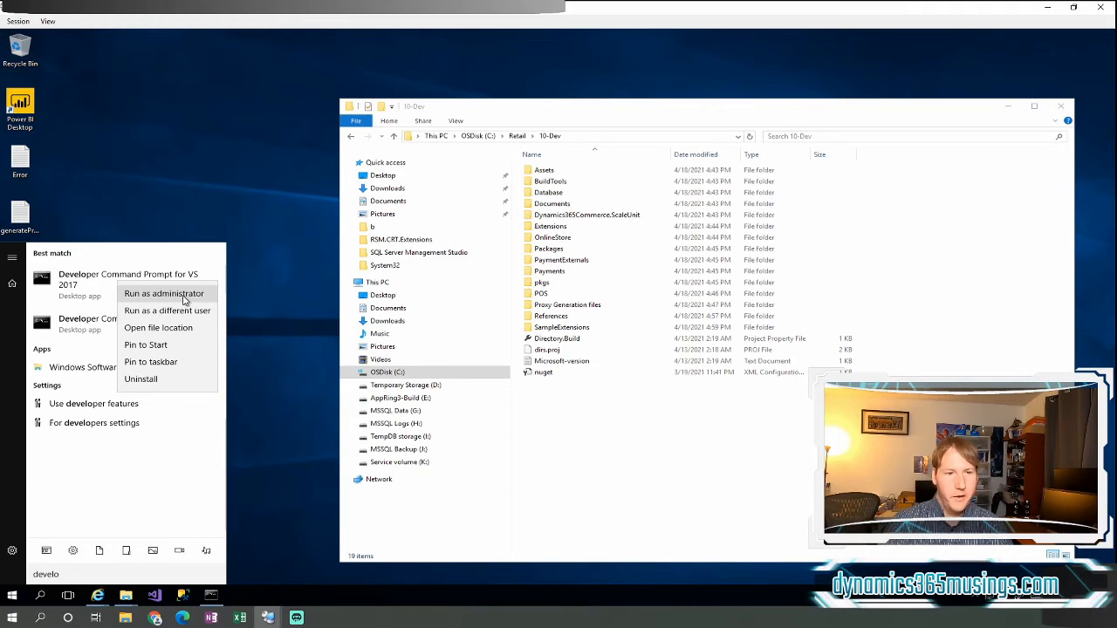
pyautogui.click(185, 300)
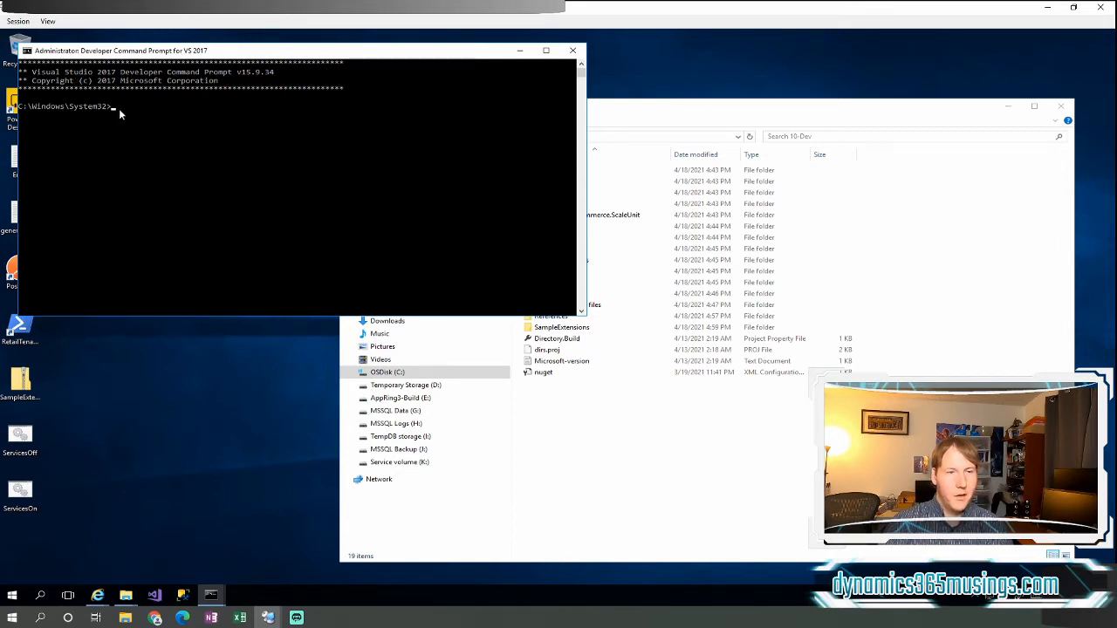
# Copy the 10-Dev path, cd into C:\Retail\10-Dev and prepare 'msbuild /p:Configuration=Release'
pyautogui.click(728, 442)
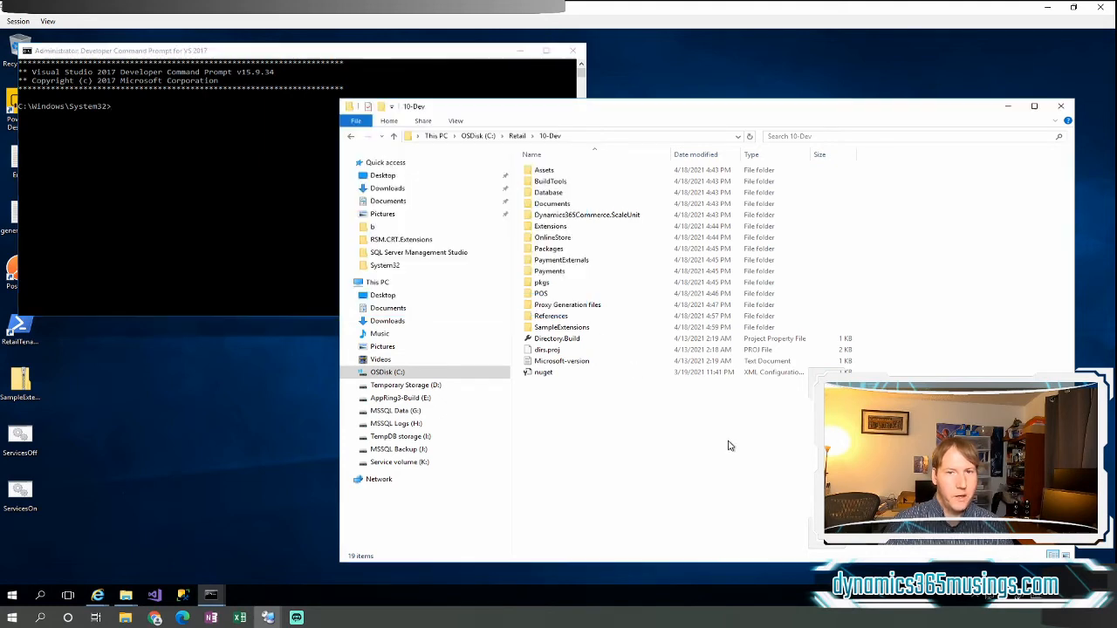
pyautogui.click(574, 138)
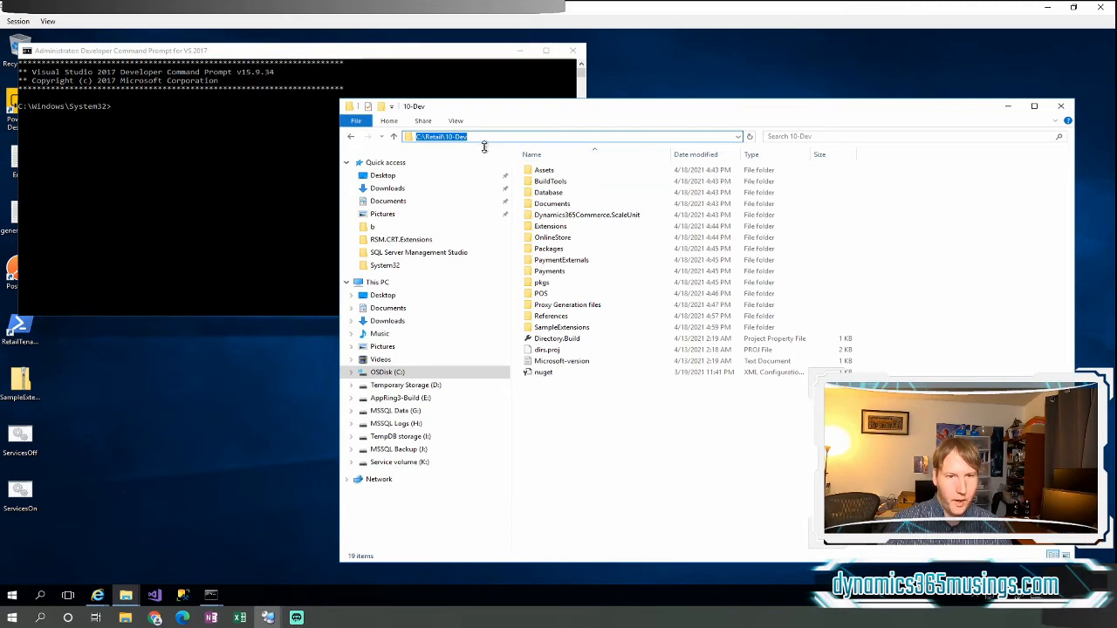
pyautogui.click(292, 171)
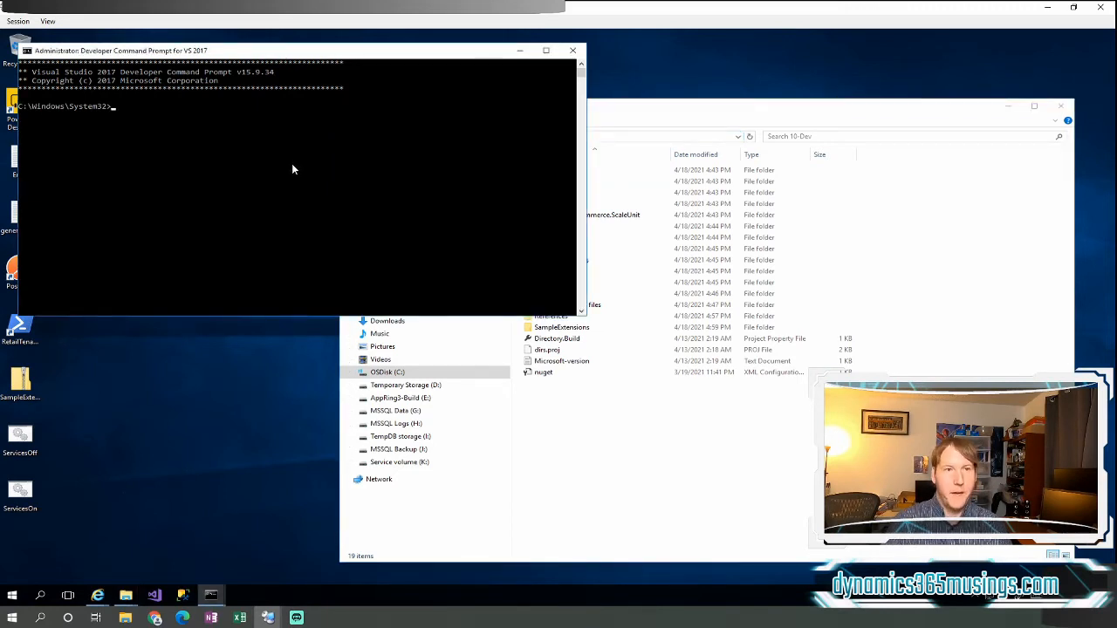
pyautogui.write('cd')
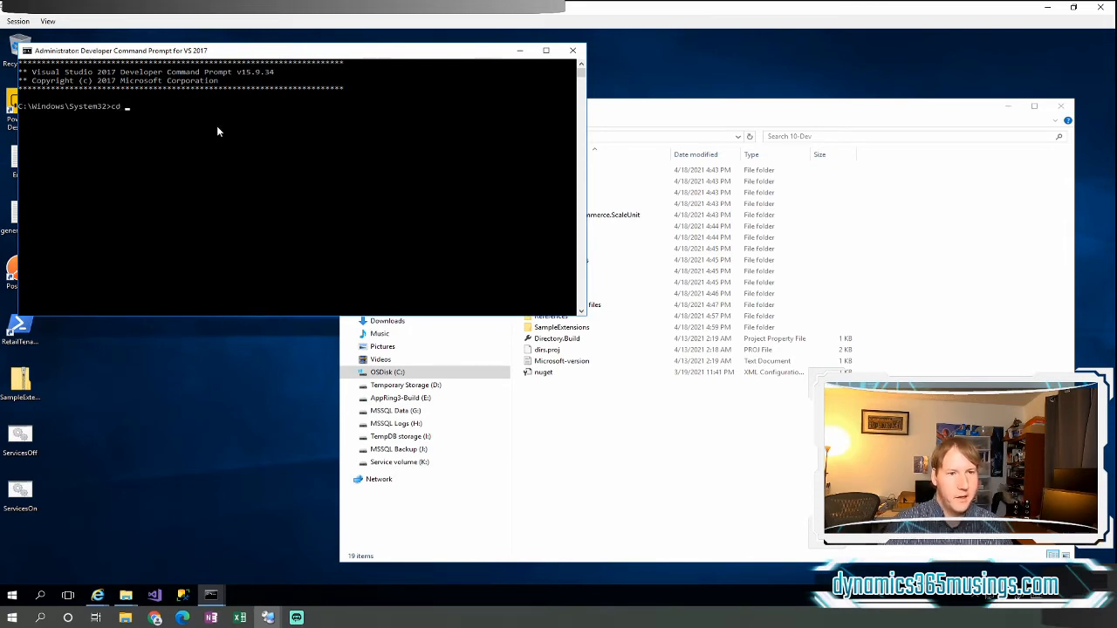
pyautogui.write('C:\\Retail\\10-Dev')
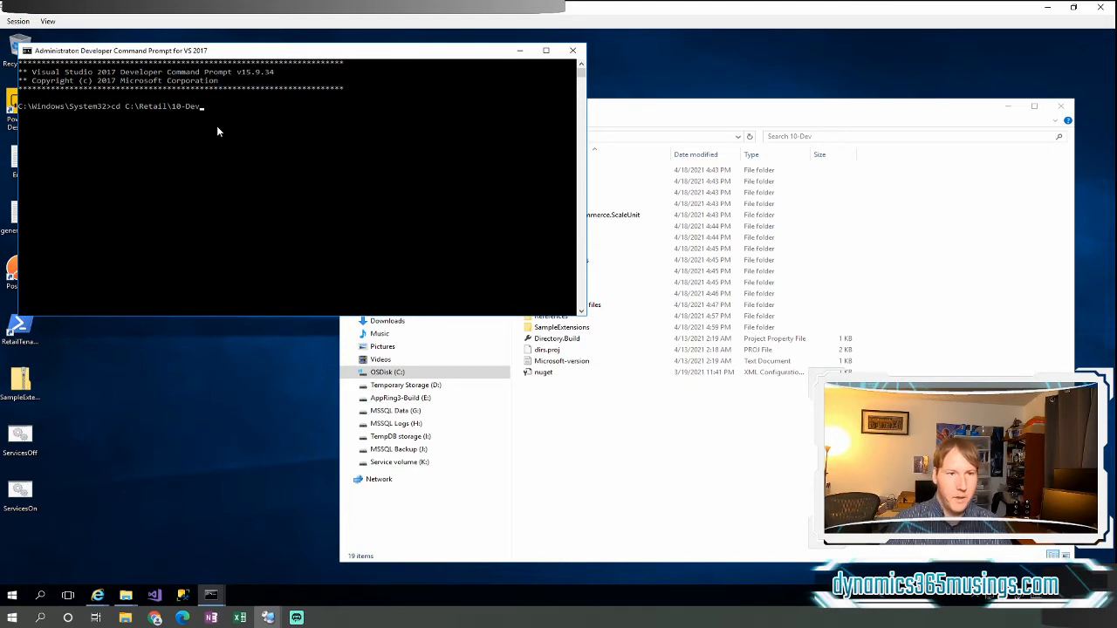
pyautogui.press('Return')
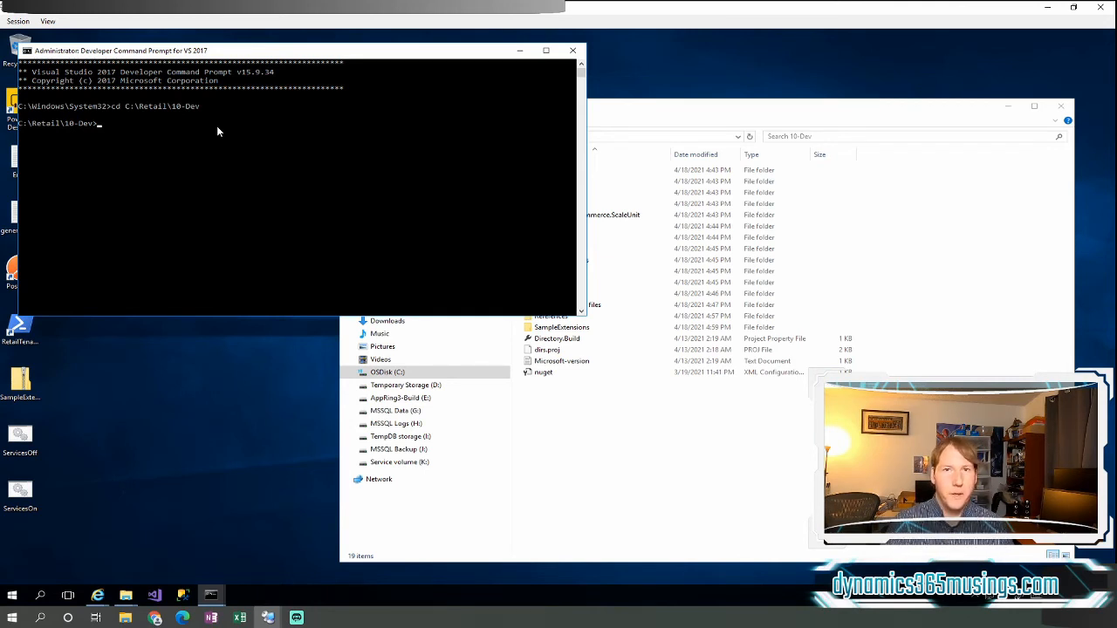
pyautogui.write('msbuild ')
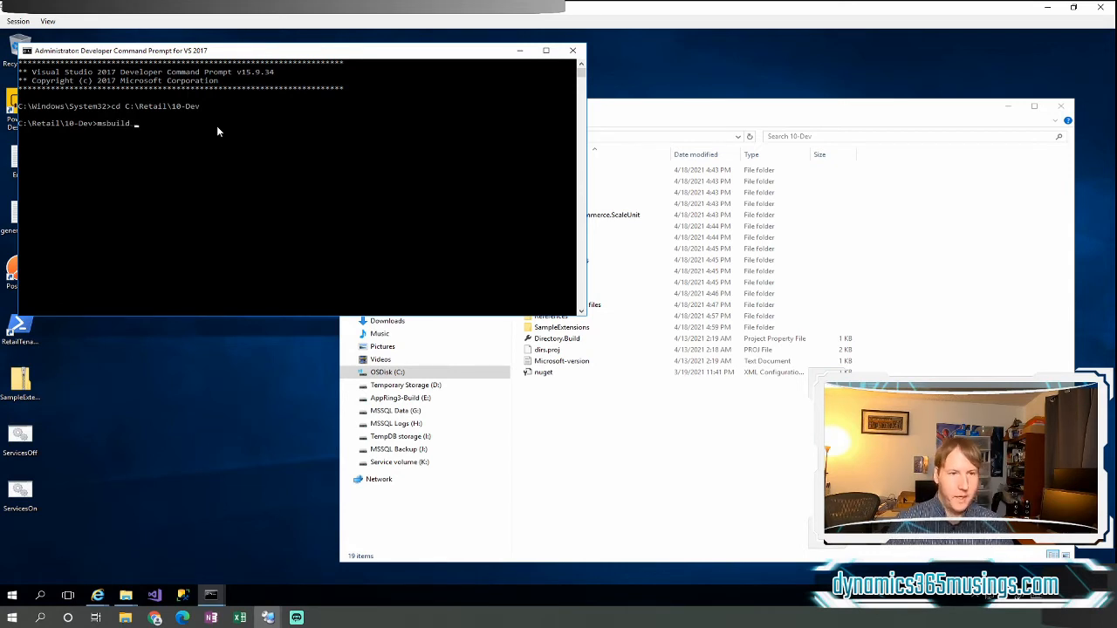
pyautogui.write('/p:Configuration=Release')
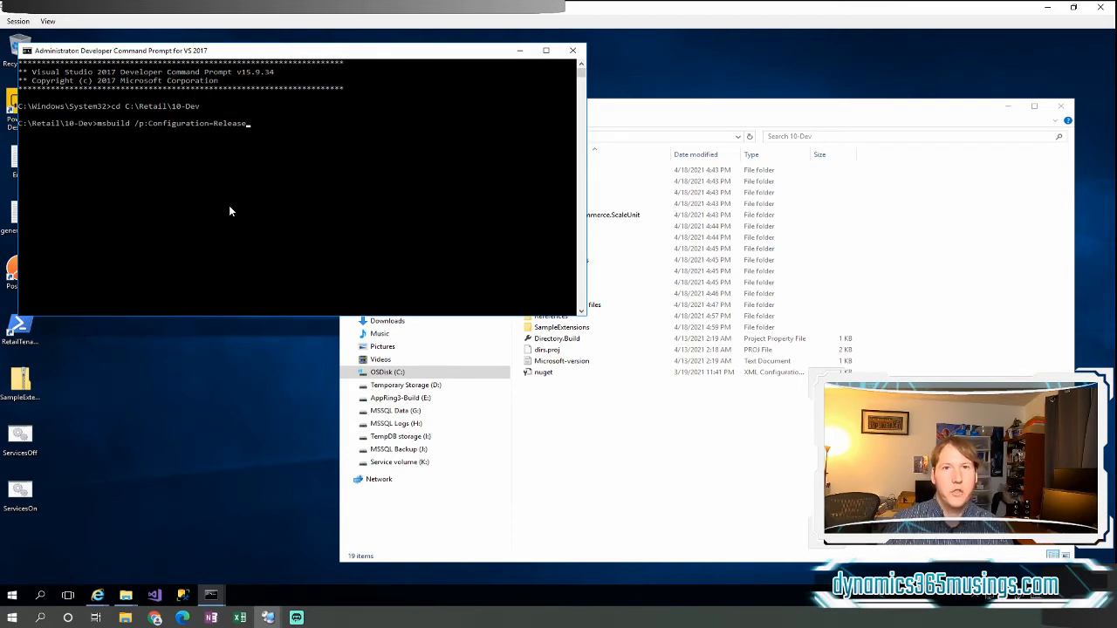
pyautogui.click(218, 598)
# Show the console with the finished build: 111 warnings, 0 errors
pyautogui.click(171, 546)
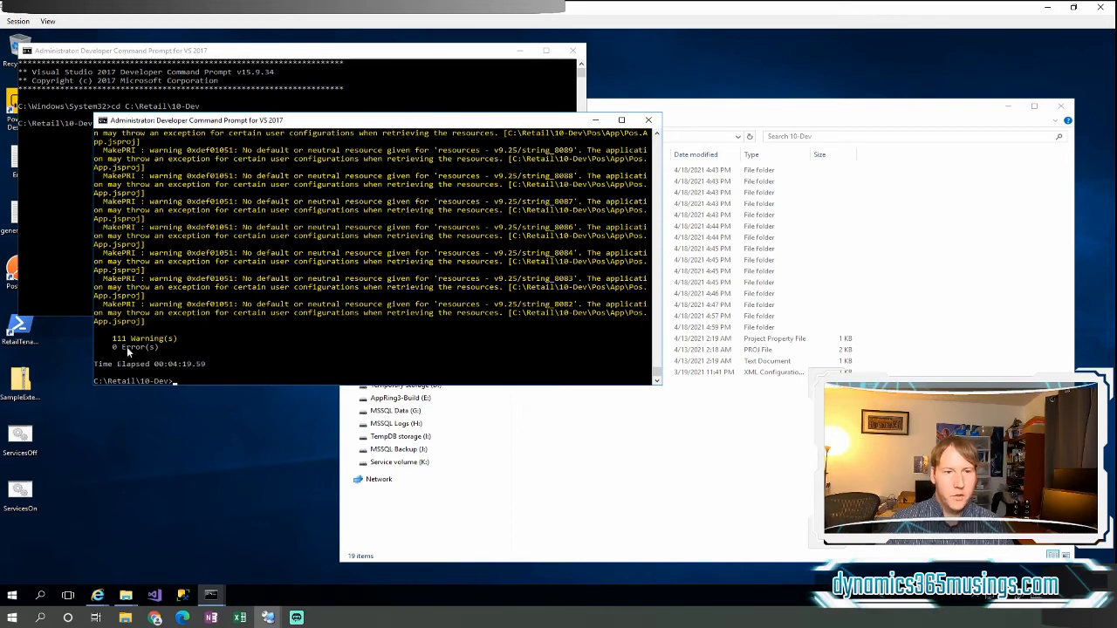
# Locate the built RetailDeployablePackage zip inside Packages\RetailDeployablePackage
pyautogui.click(656, 464)
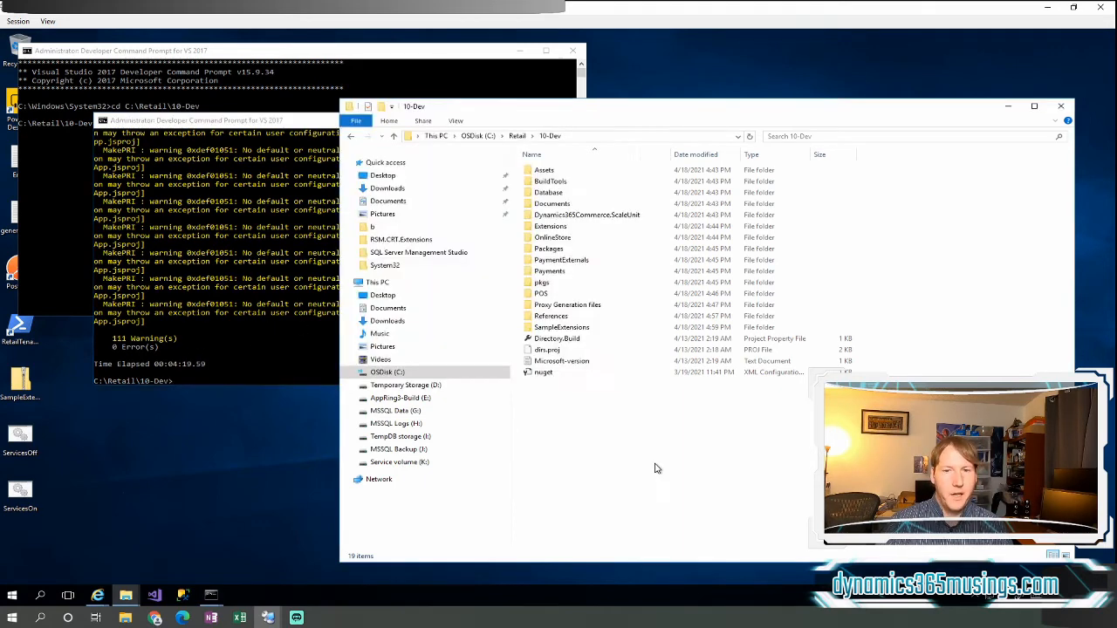
pyautogui.click(559, 251)
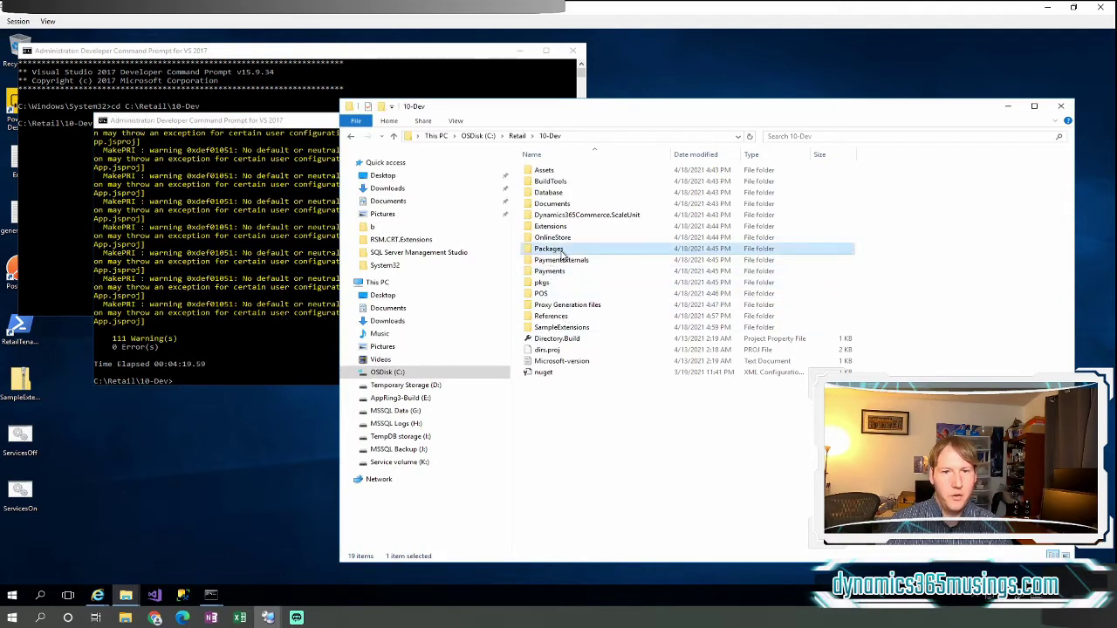
pyautogui.doubleClick(560, 250)
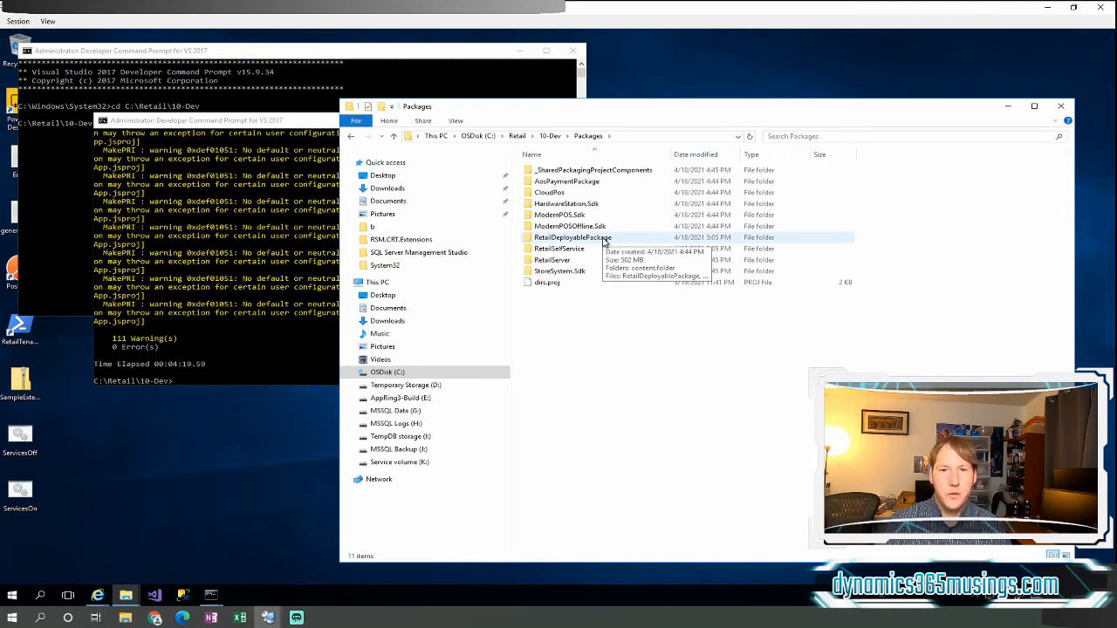
pyautogui.doubleClick(604, 241)
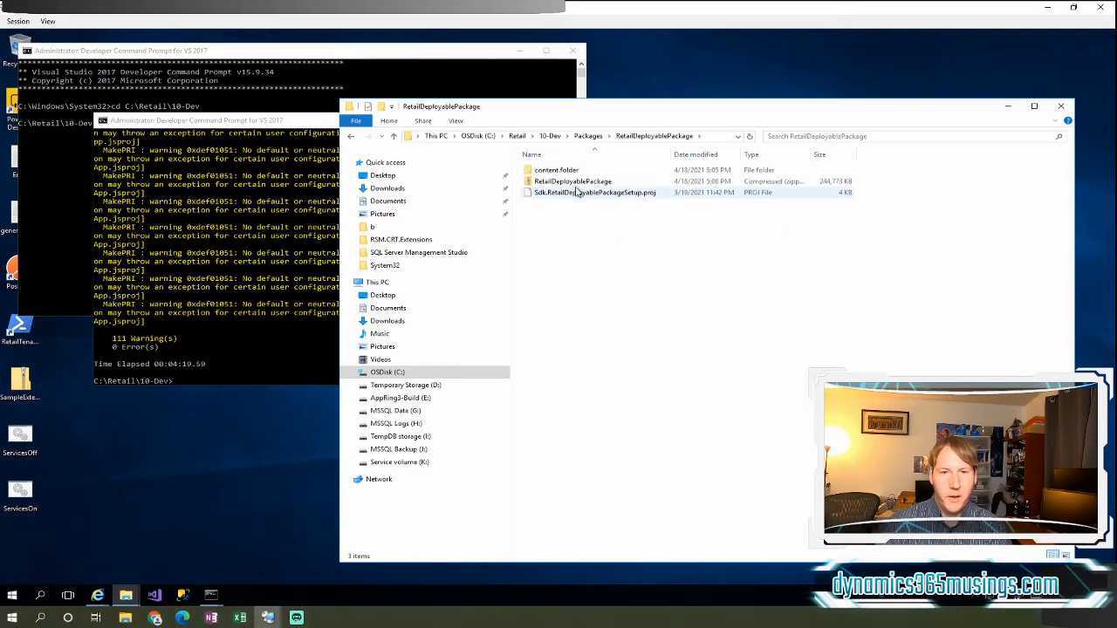
pyautogui.click(563, 171)
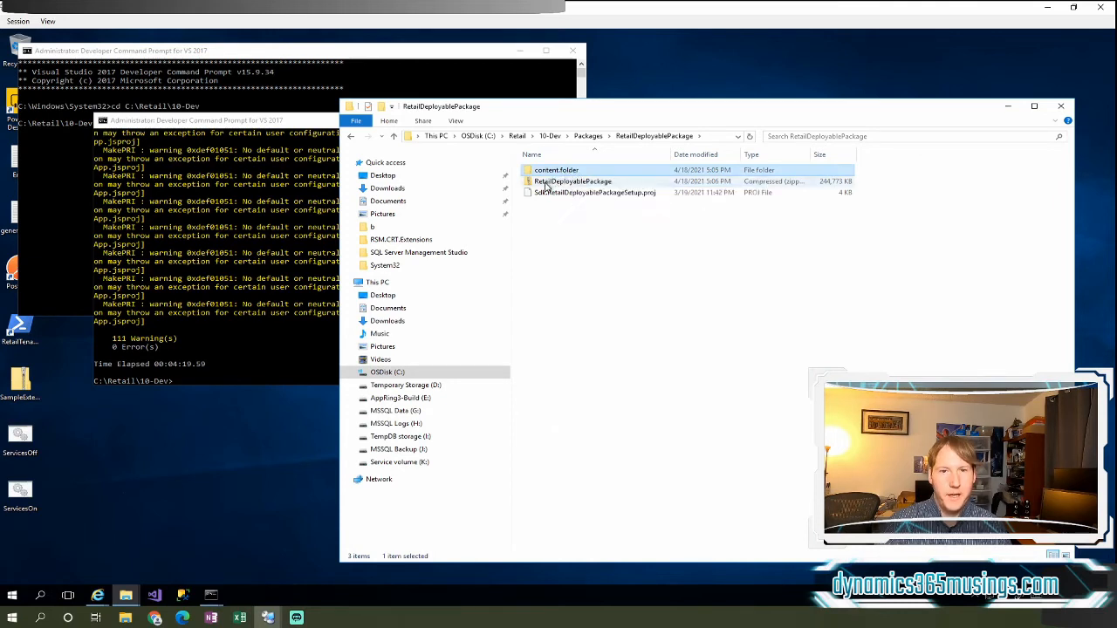
pyautogui.click(548, 185)
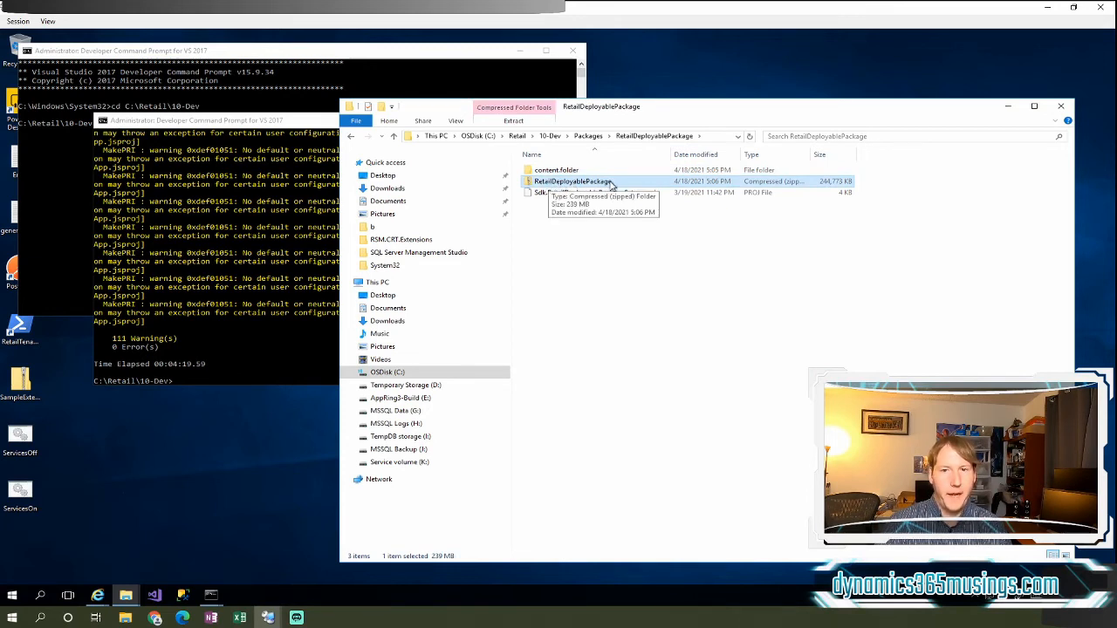
pyautogui.click(650, 311)
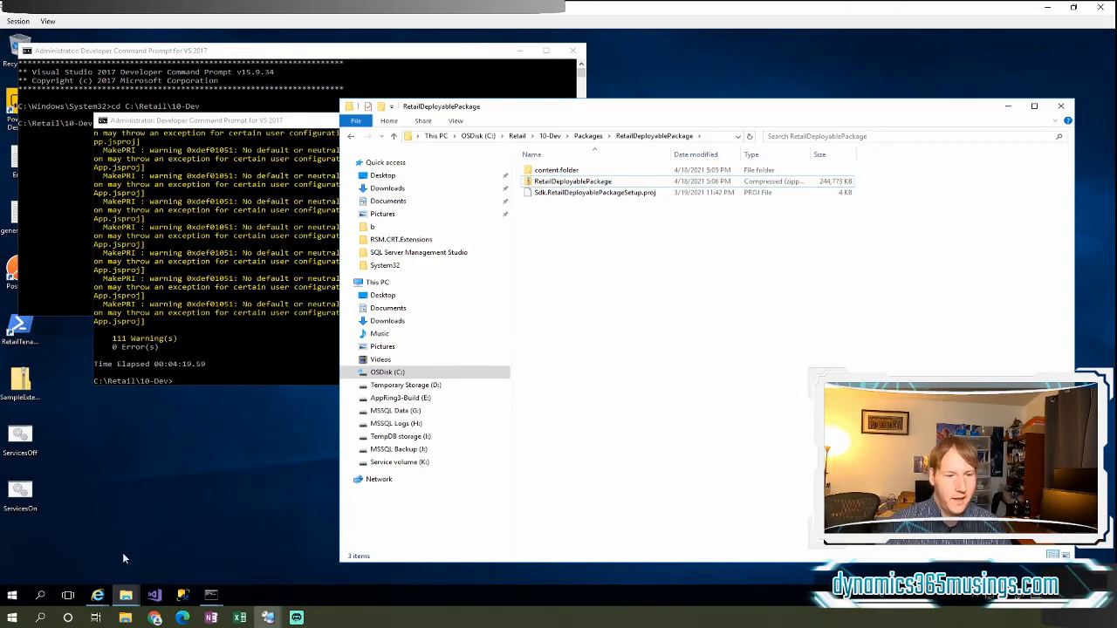
# Switch to the LCS browser and glance at the project areas list without choosing one
pyautogui.click(98, 594)
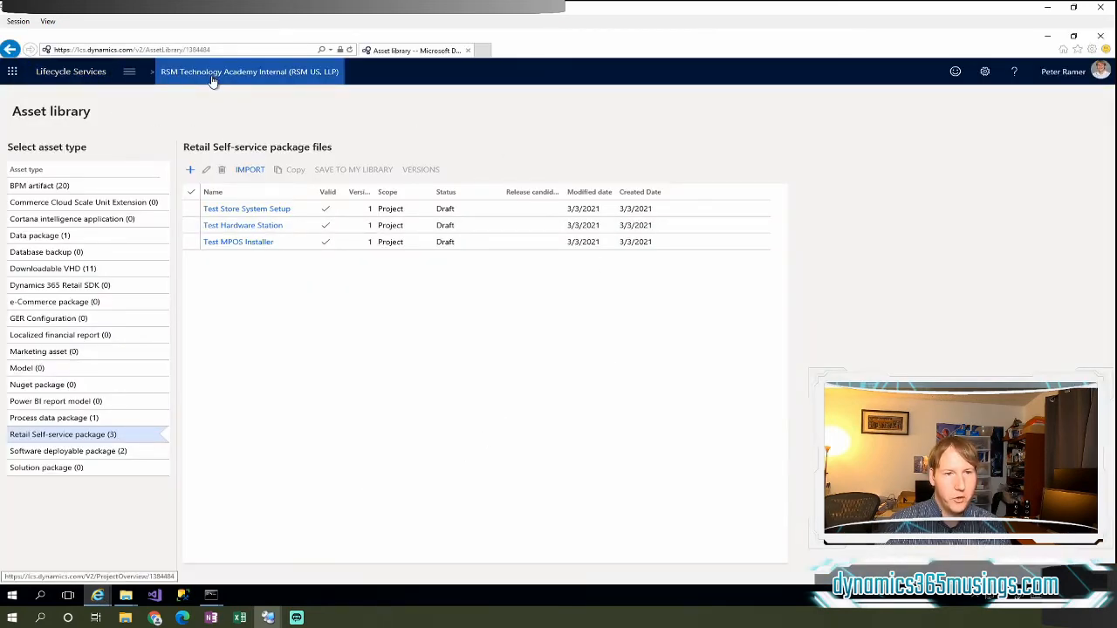
pyautogui.click(129, 73)
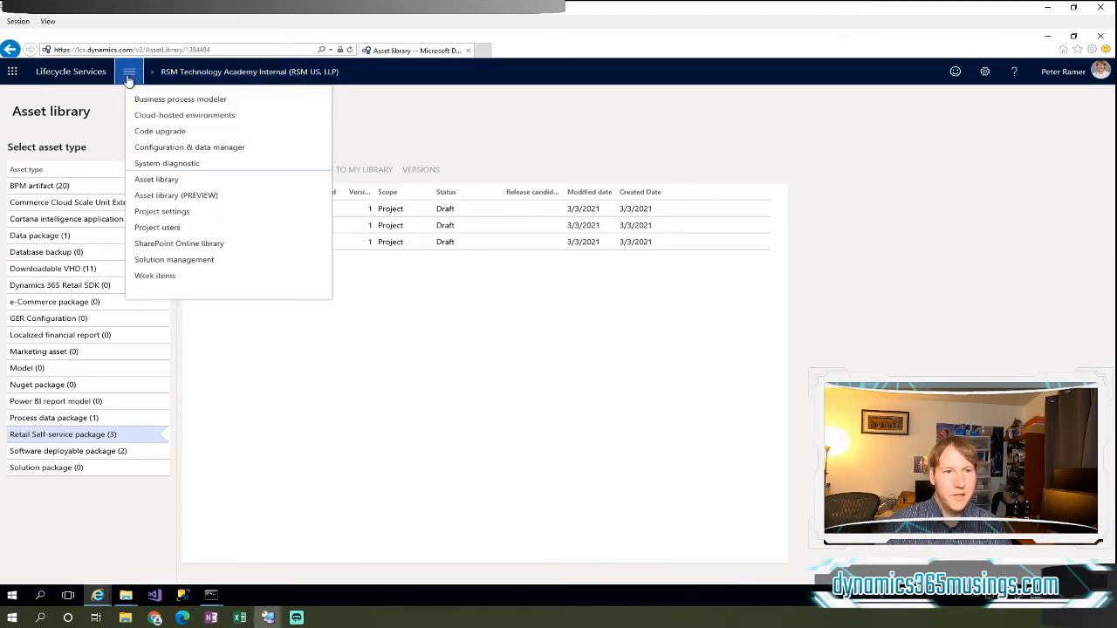
pyautogui.click(391, 474)
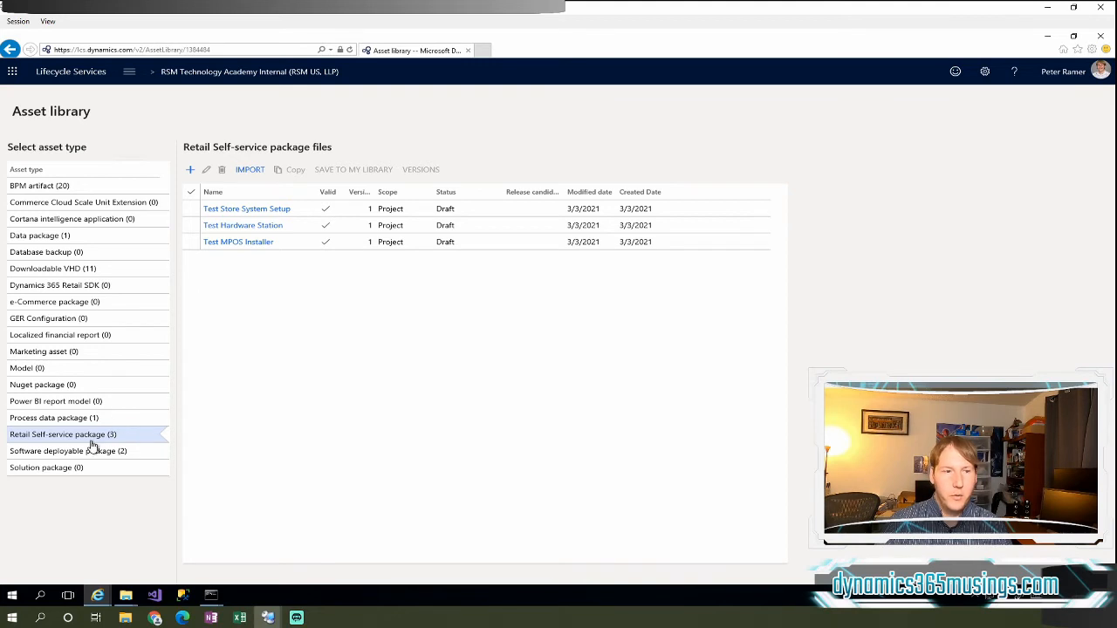
pyautogui.click(190, 170)
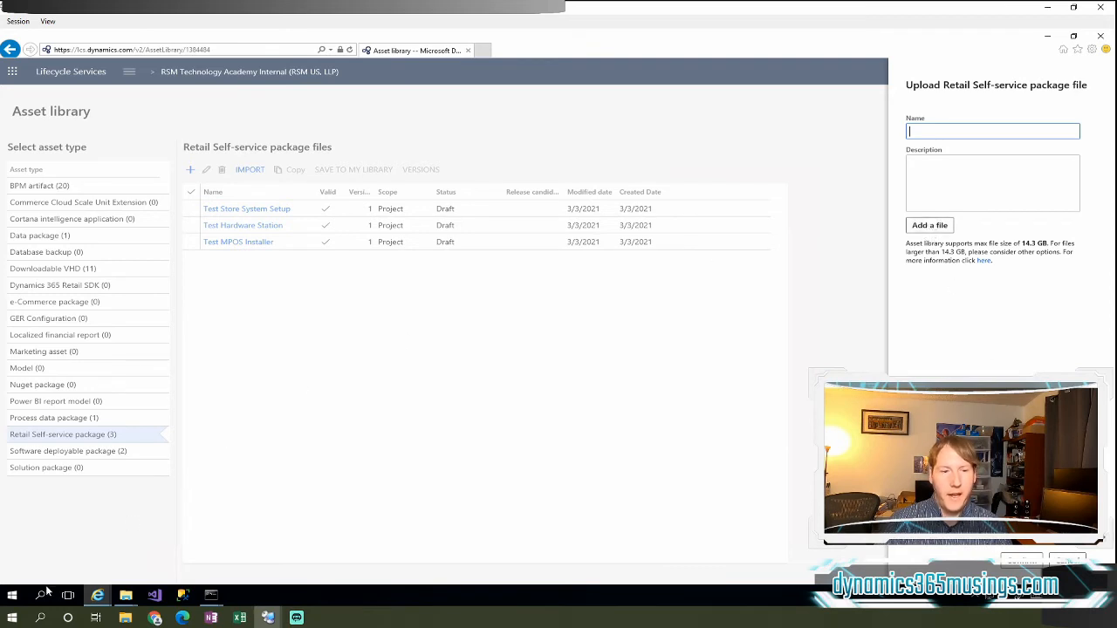
pyautogui.click(126, 597)
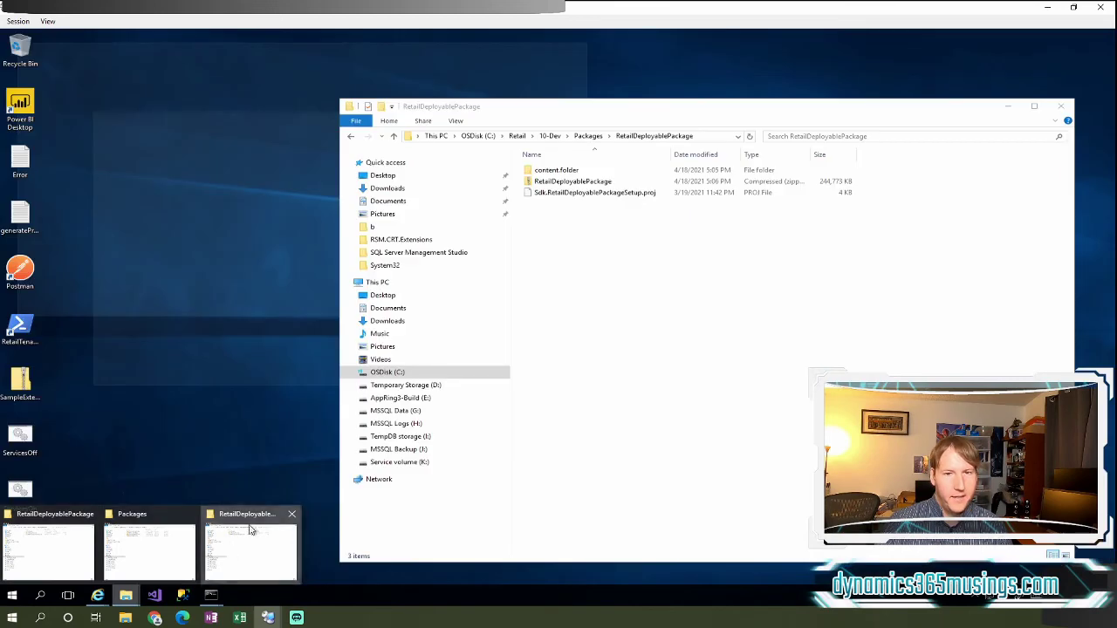
pyautogui.click(234, 559)
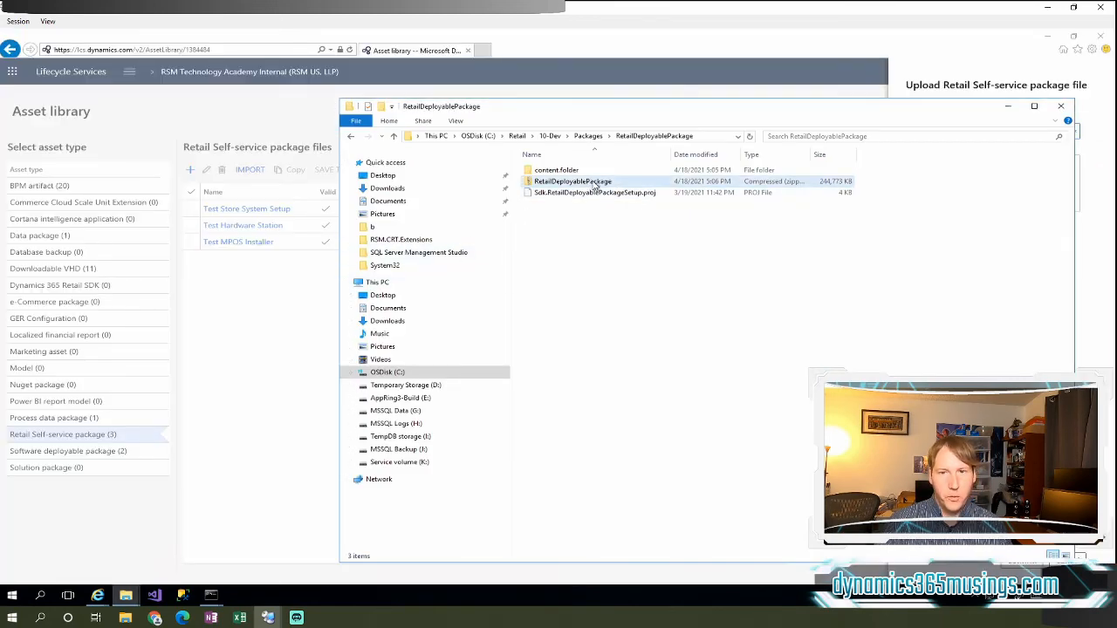
pyautogui.click(300, 348)
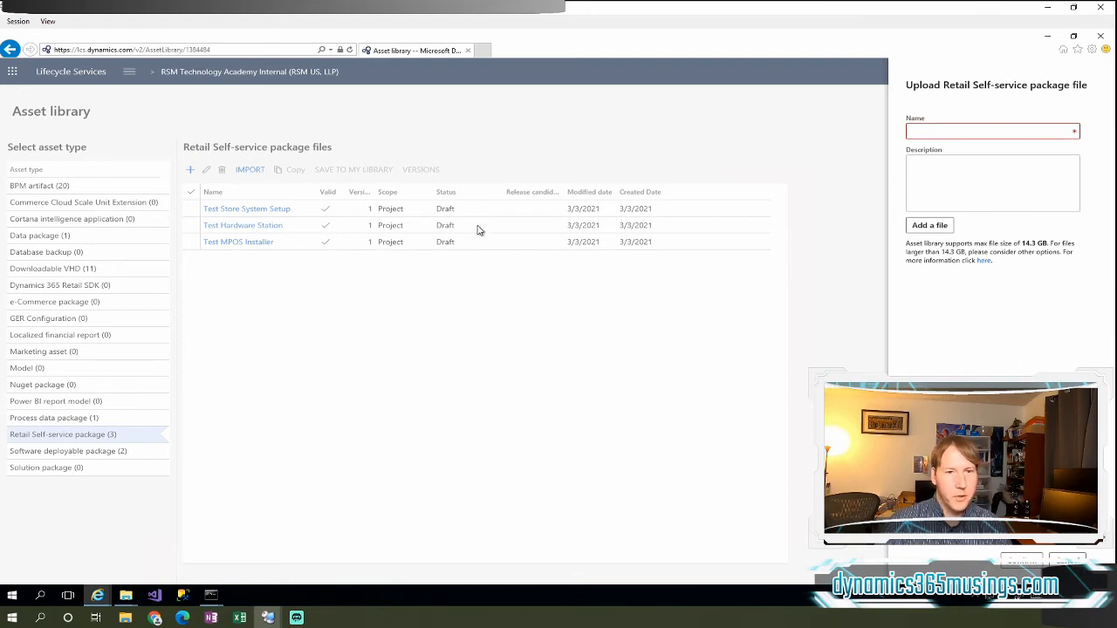
pyautogui.click(1070, 560)
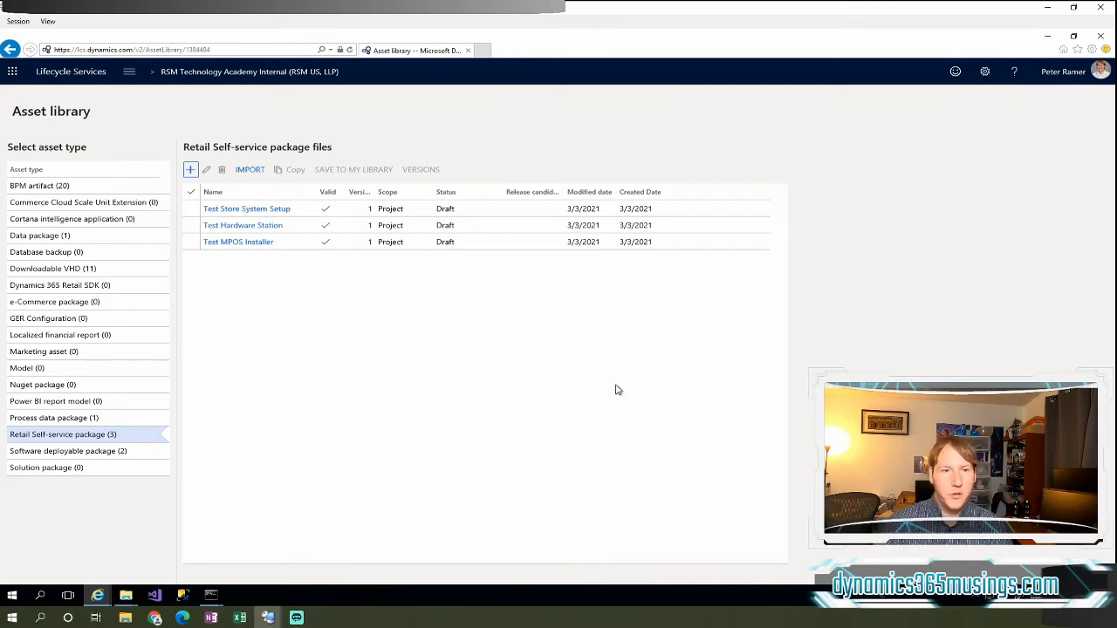
# Browse to Packages\RetailSelfService\content.folder\RetailSelfService\Packages
pyautogui.click(132, 596)
pyautogui.click(258, 550)
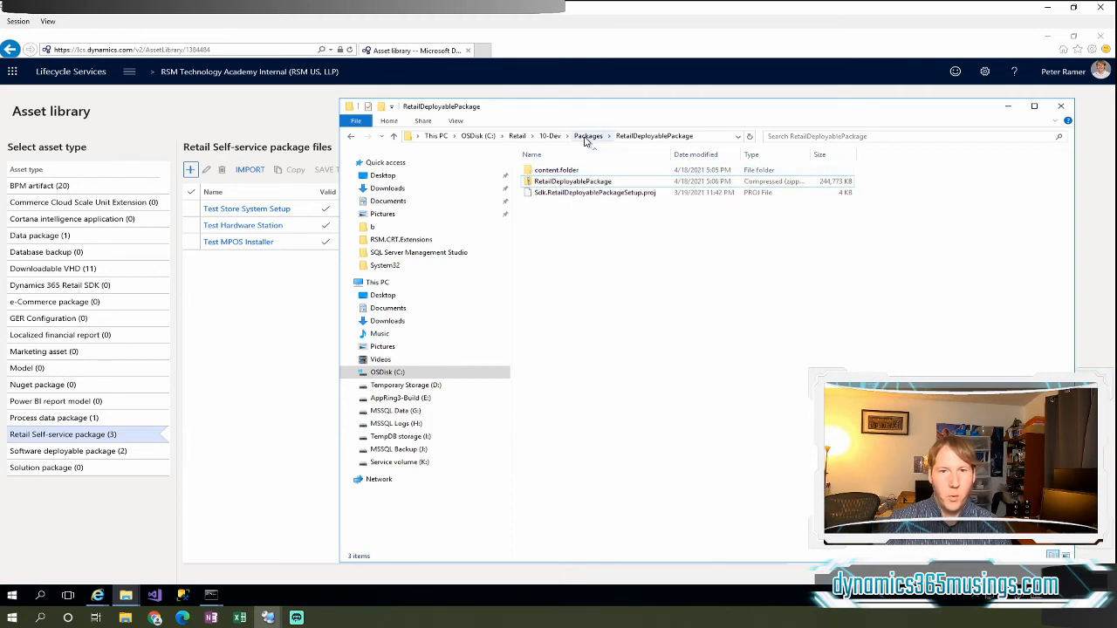
pyautogui.click(586, 137)
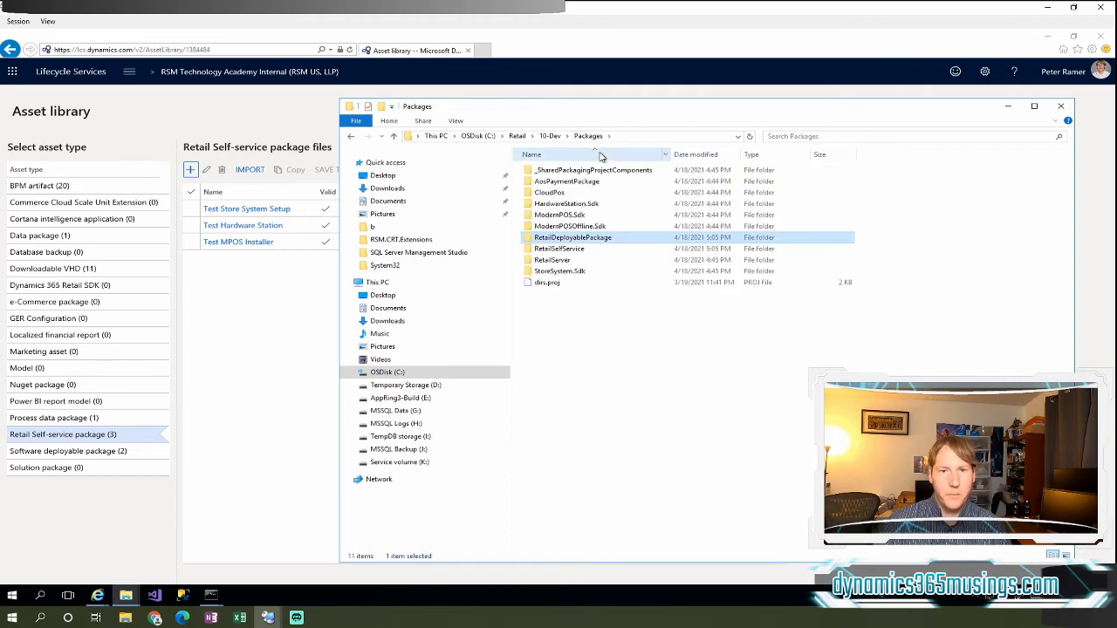
pyautogui.doubleClick(564, 251)
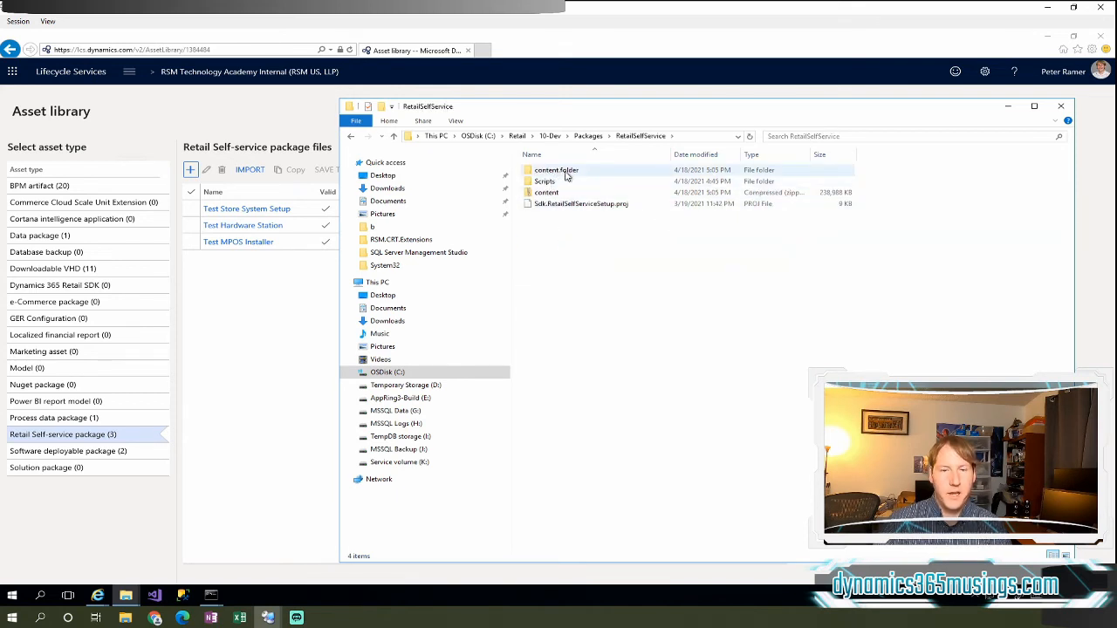
pyautogui.doubleClick(569, 173)
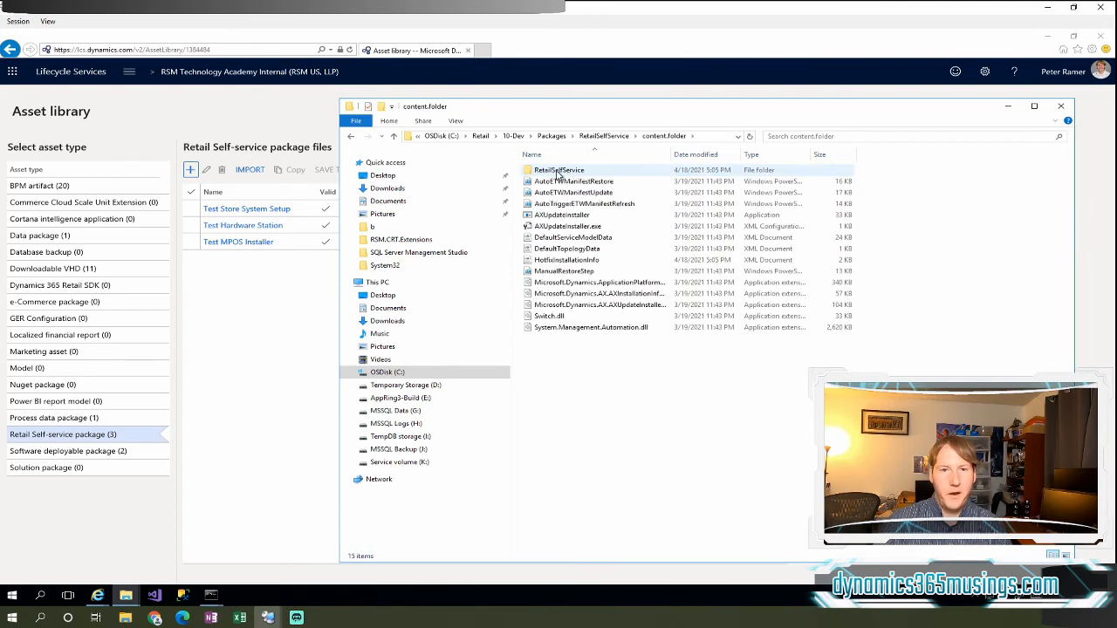
pyautogui.doubleClick(564, 173)
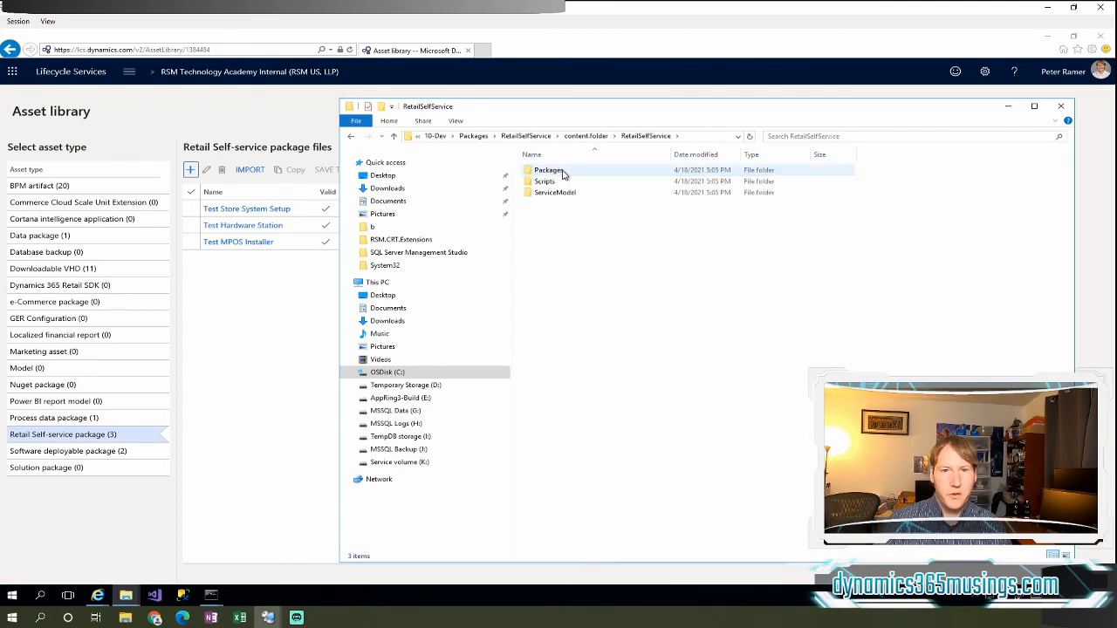
pyautogui.doubleClick(572, 173)
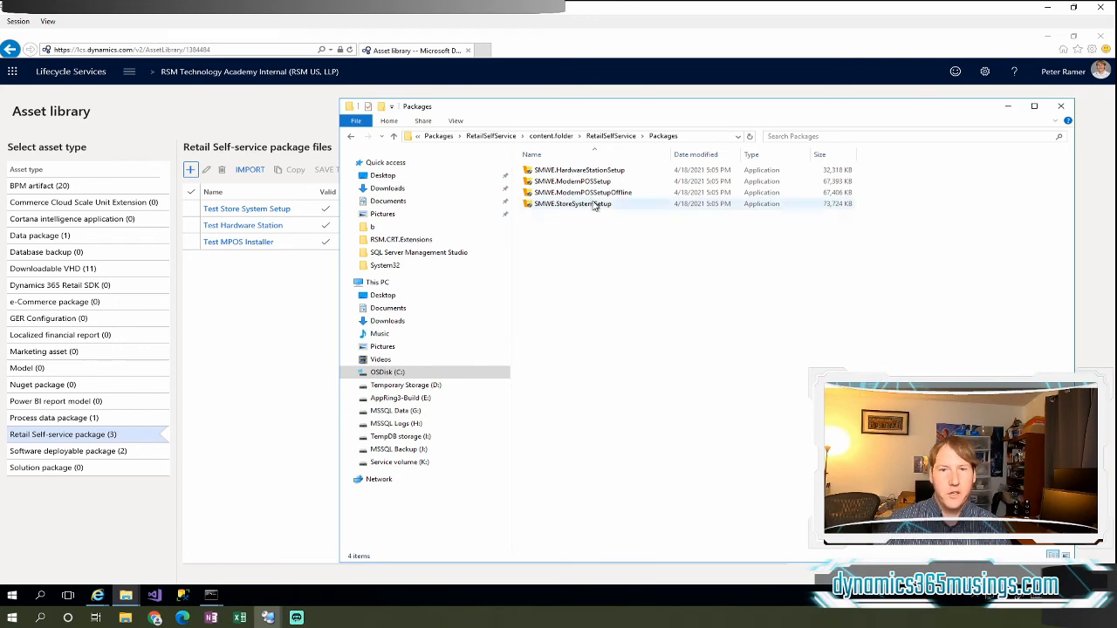
# Review the four SMWE installers (HardwareStation, ModernPOS, ModernPOSOffline, StoreSystem), then return to LCS
pyautogui.click(613, 172)
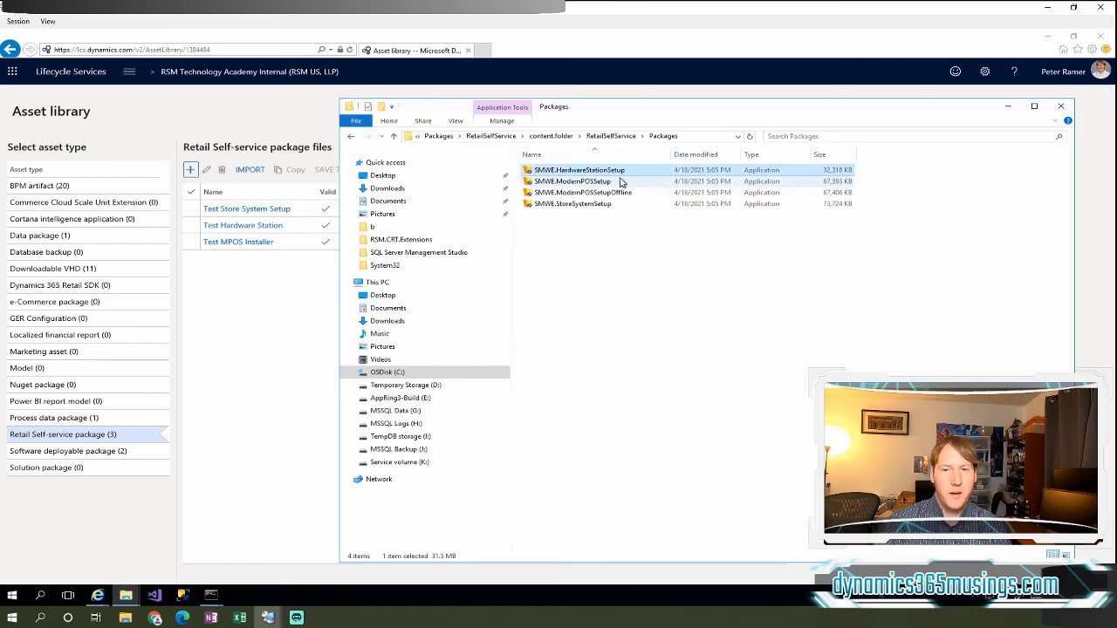
pyautogui.click(622, 181)
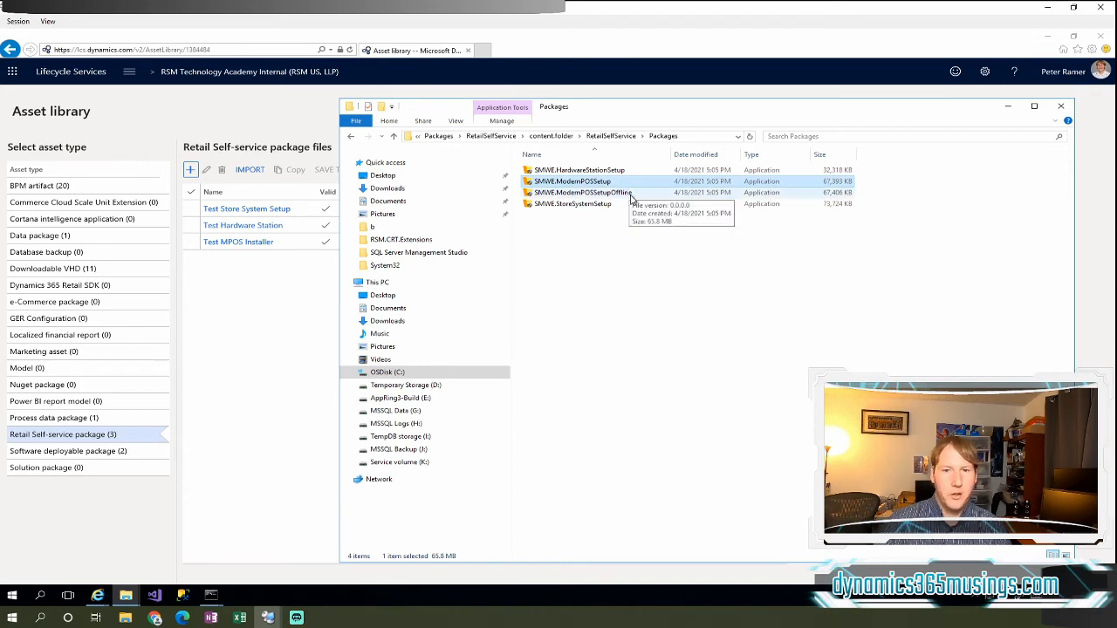
pyautogui.click(632, 197)
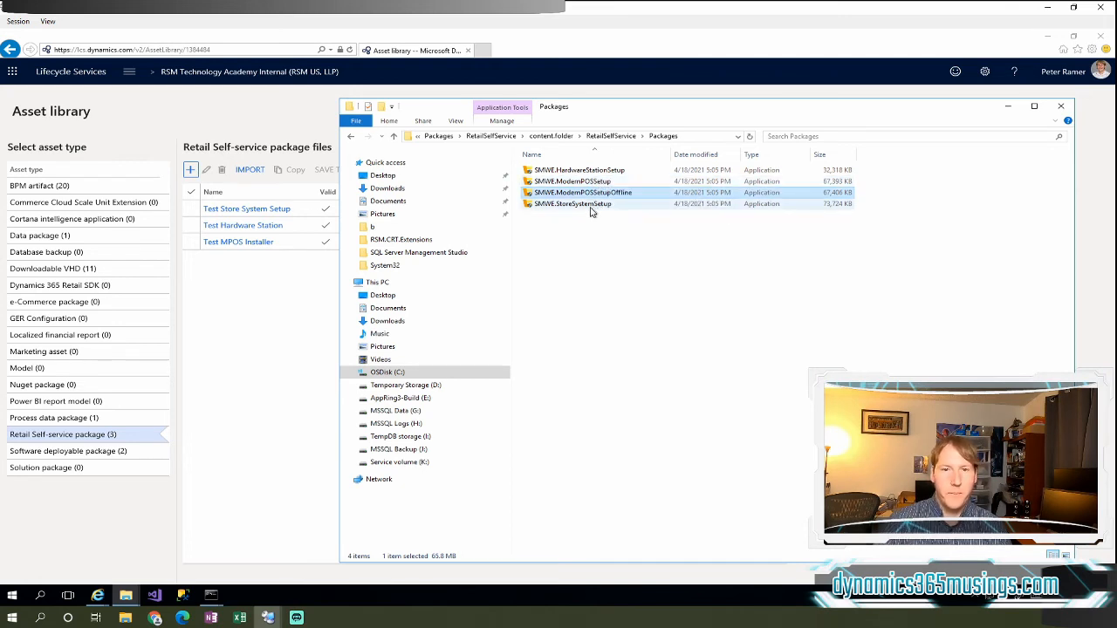
pyautogui.click(590, 206)
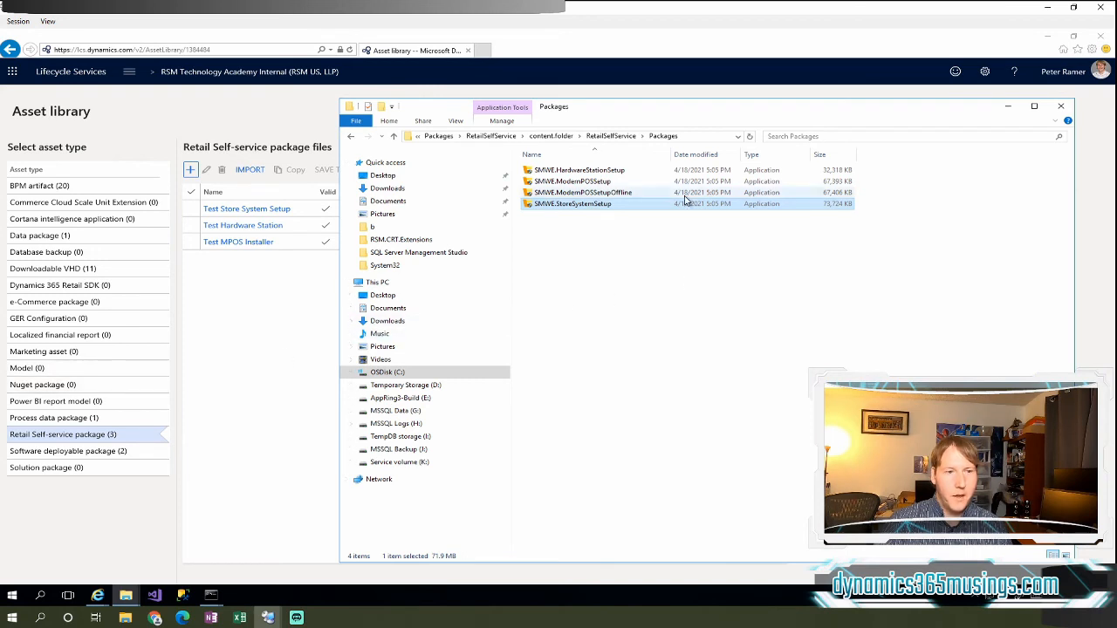
pyautogui.click(122, 447)
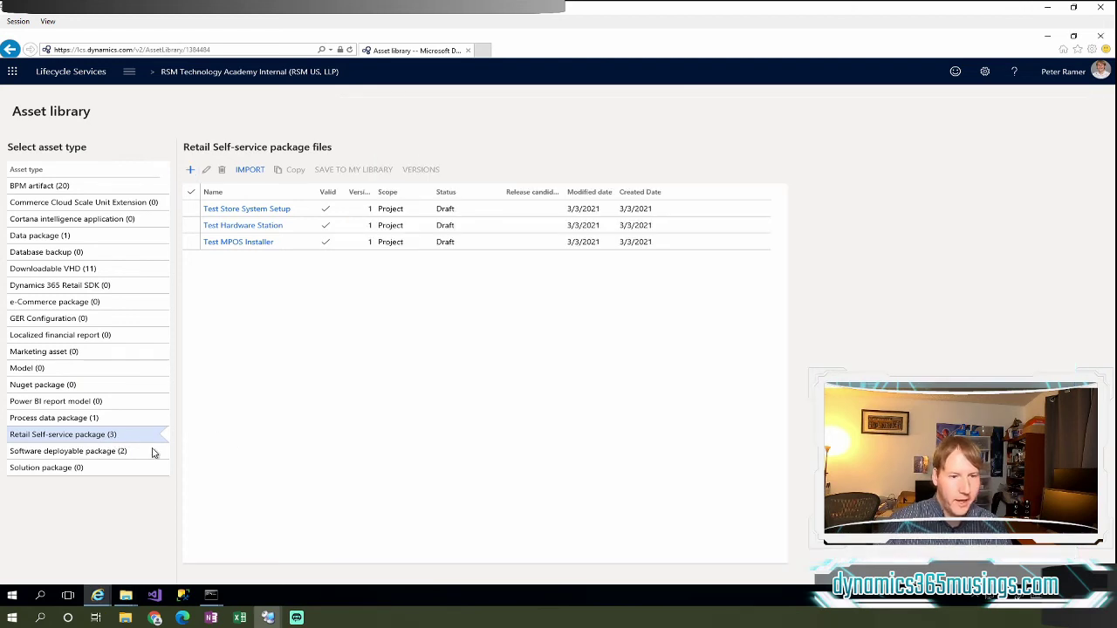
# Review the Software deployable package files, return to Retail Self-service packages, and bring the installers folder forward
pyautogui.click(98, 454)
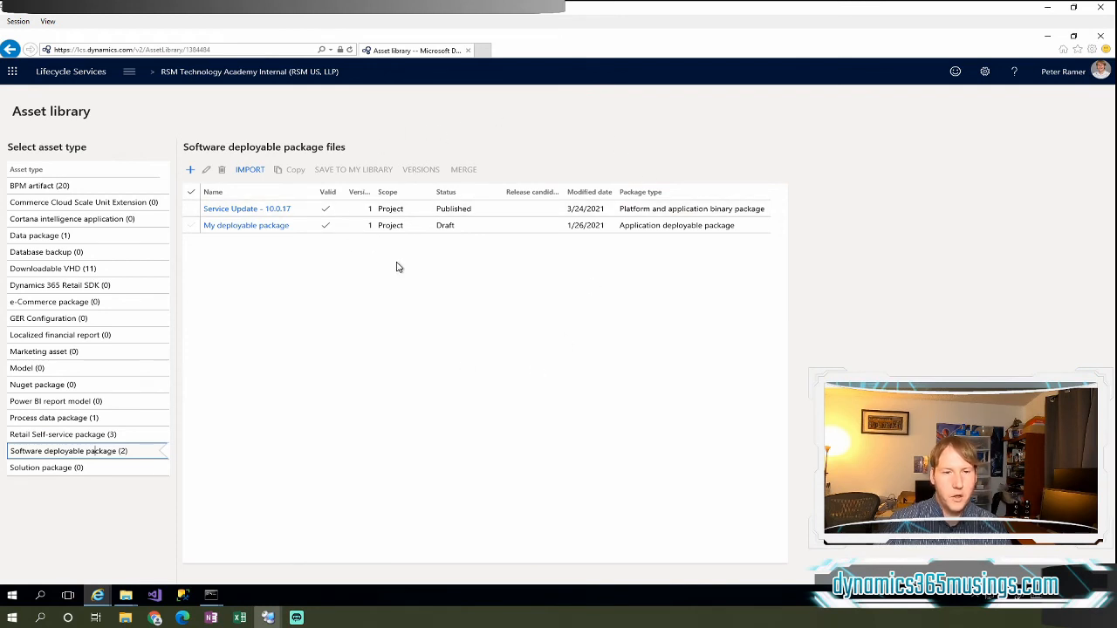
pyautogui.click(127, 434)
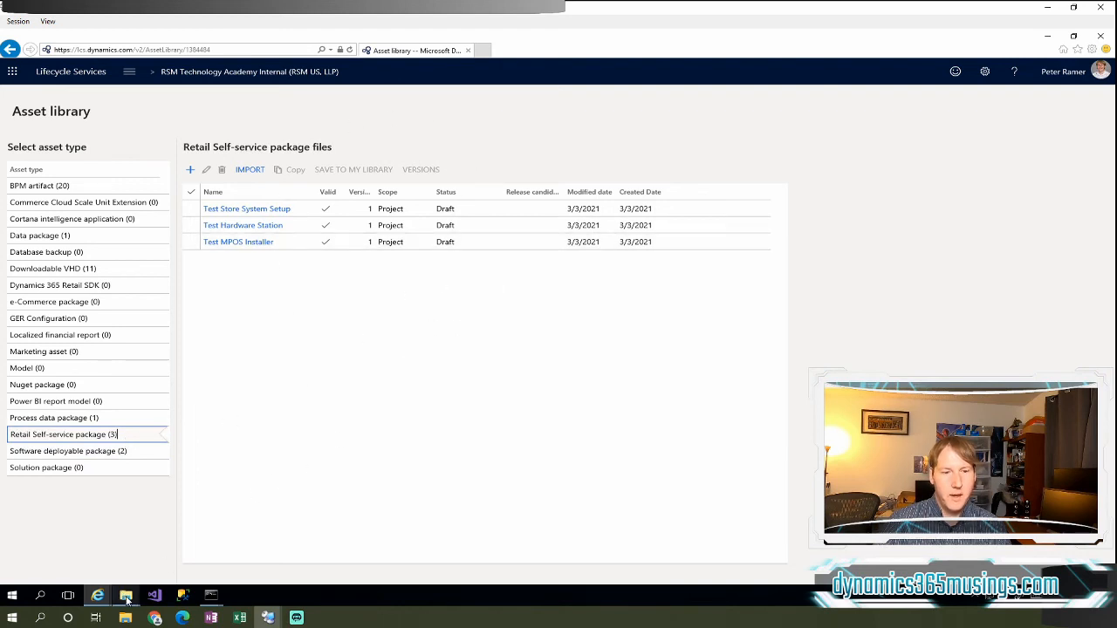
pyautogui.click(128, 597)
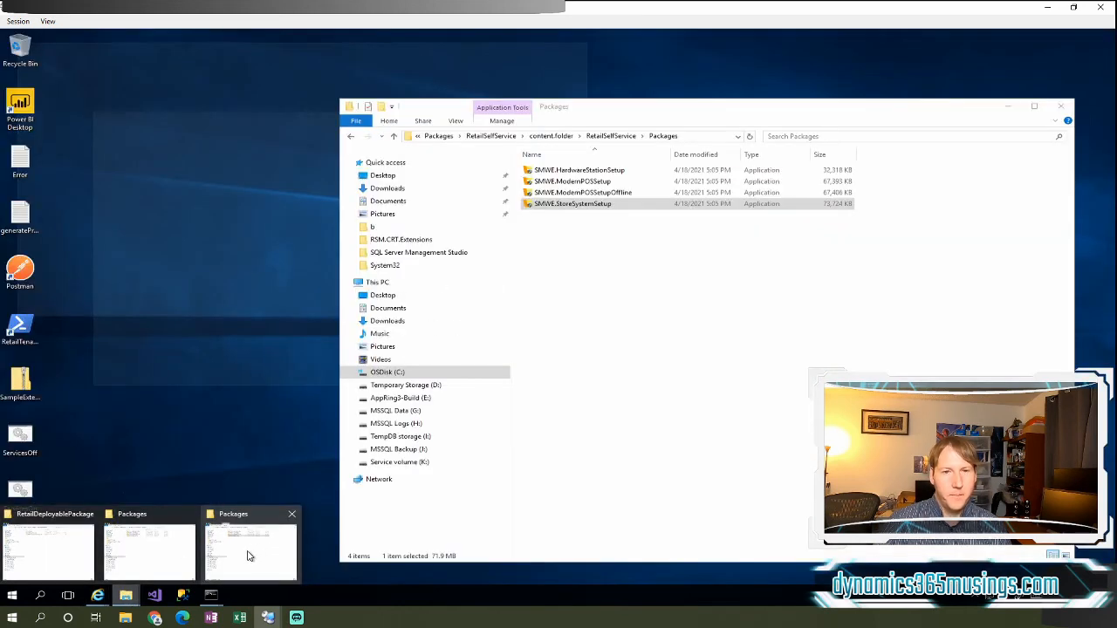
pyautogui.click(248, 556)
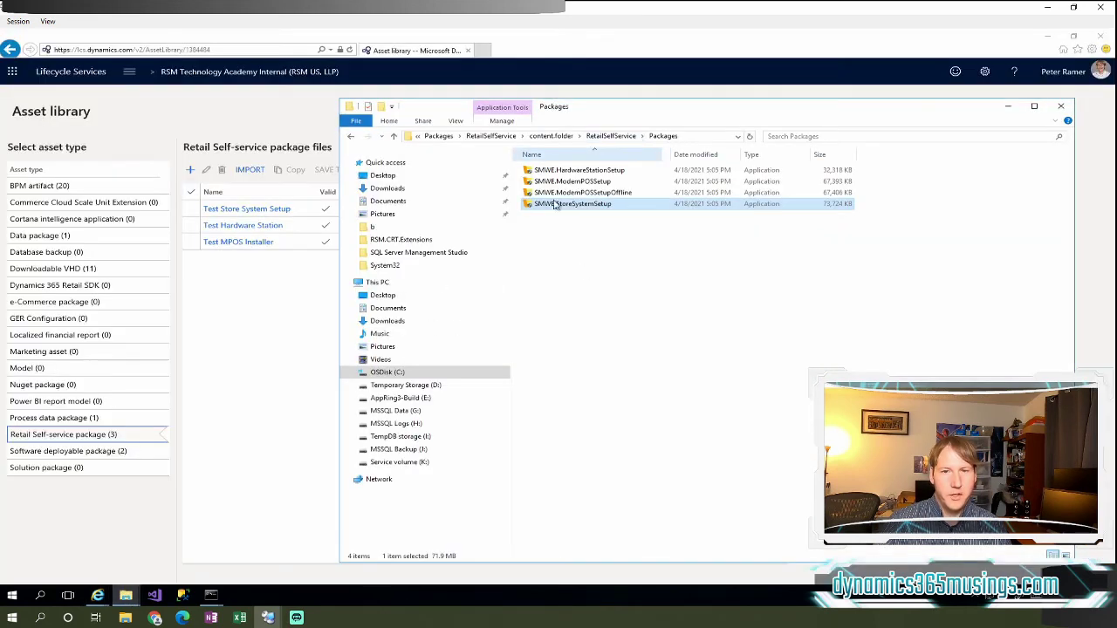
# Start a new Retail Self-service package upload from the + button on the files toolbar
pyautogui.click(192, 169)
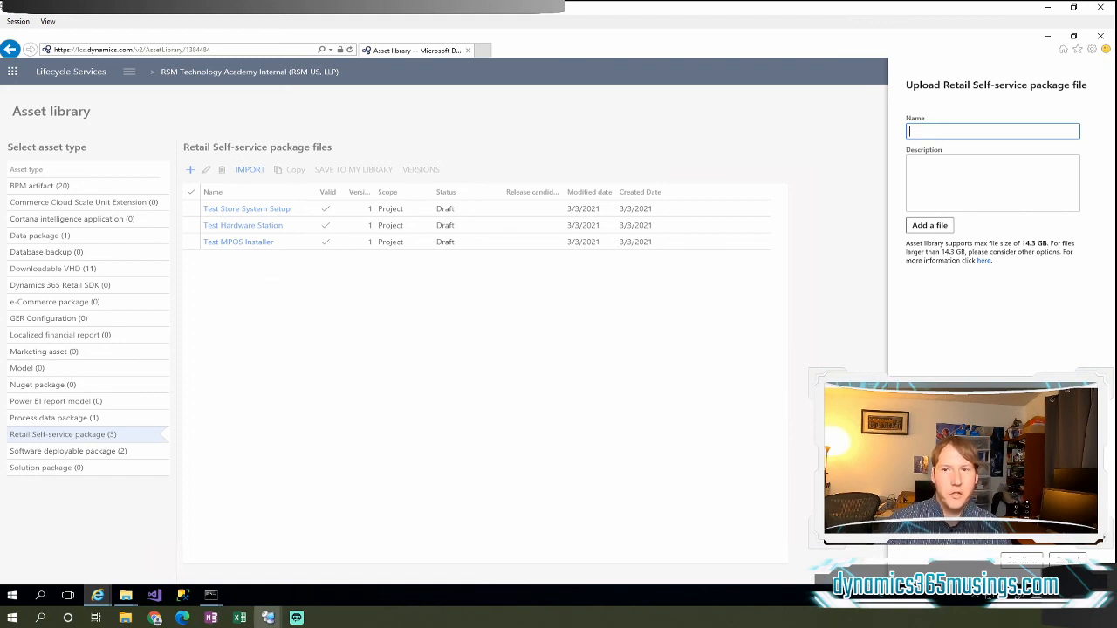
# Dismiss the Upload Retail Self-service package panel with Esc, adding no file
pyautogui.press('Escape')
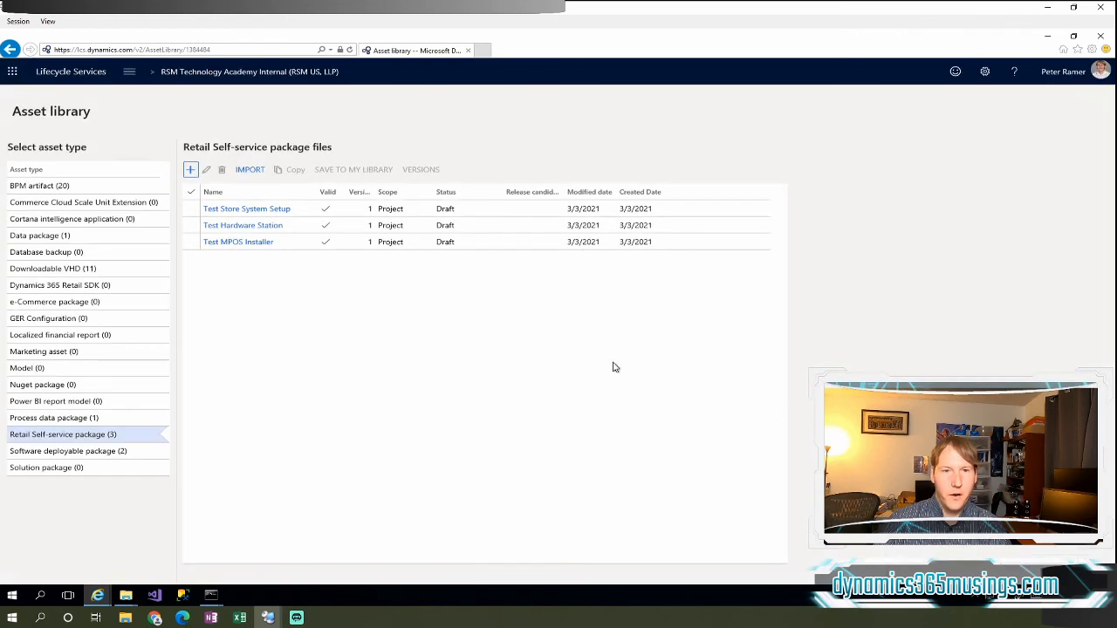